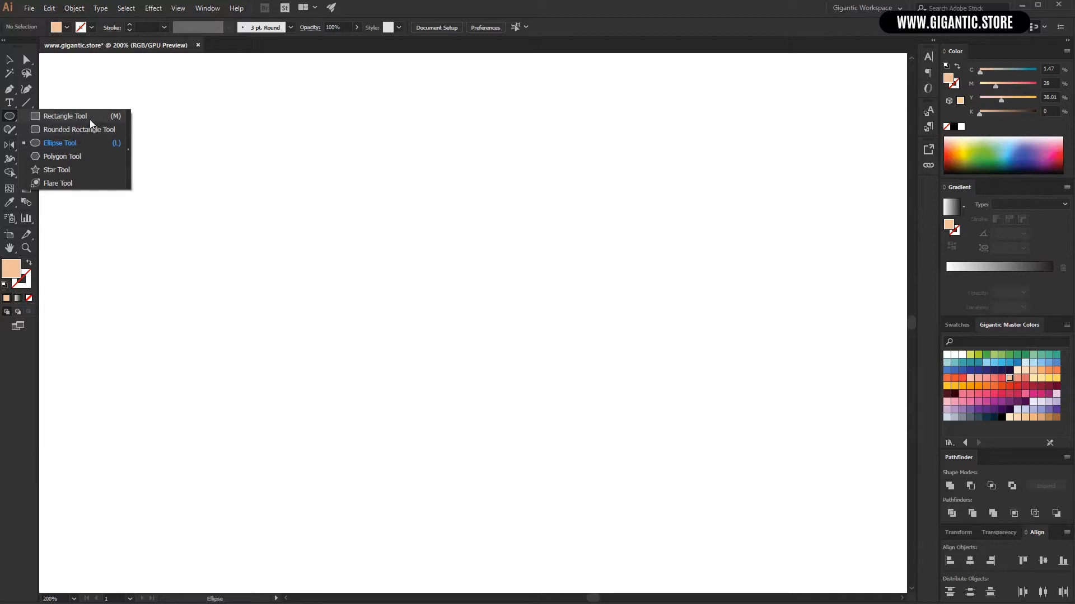
Draw a tall peach rectangle about 95 by 166 px and switch to the Direct Selection tool
left_click(90, 115)
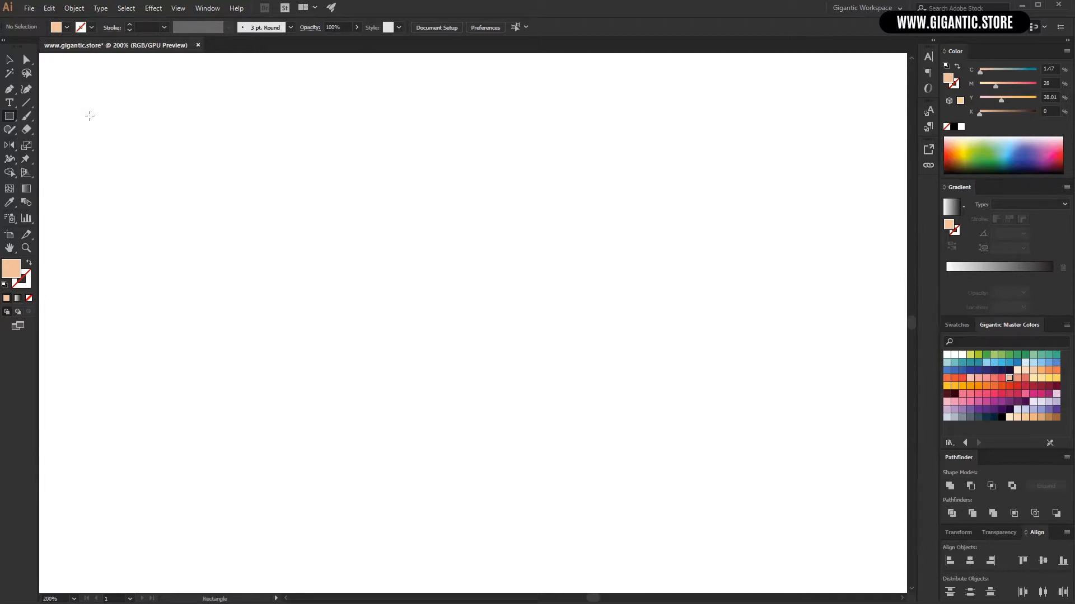
key("m")
left_click_drag(400, 182, 507, 369)
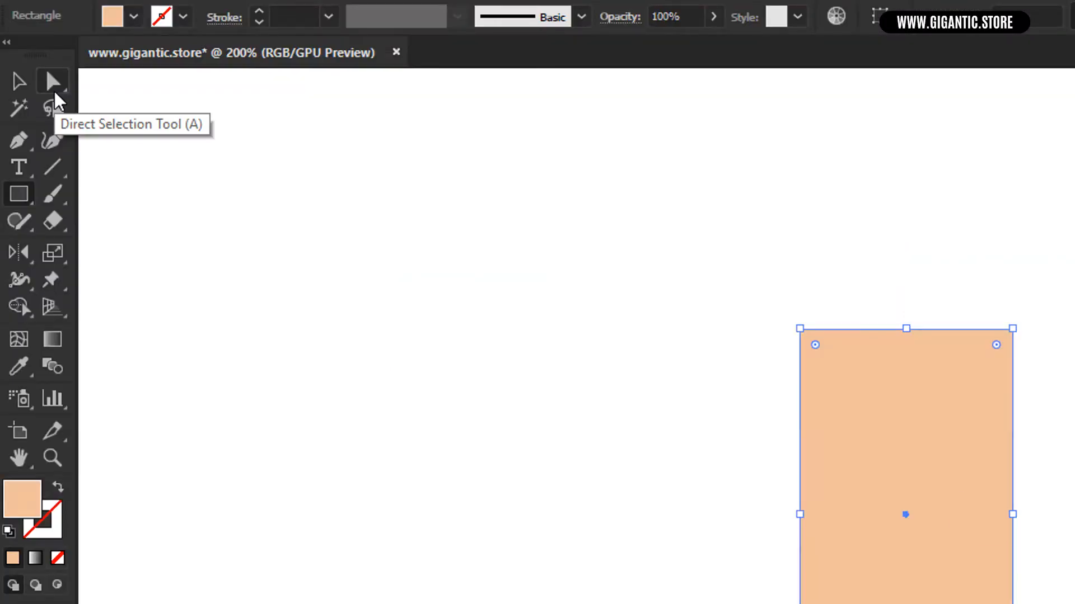
key("a")
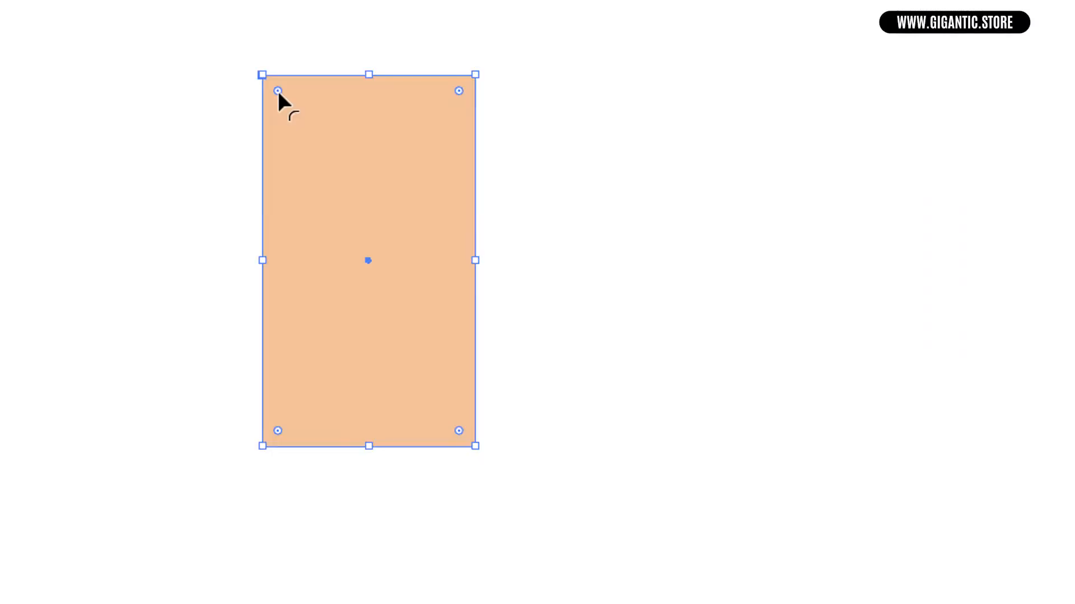
left_click_drag(278, 91, 328, 242)
key("ctrl+z")
left_click(278, 91)
left_click_drag(280, 96, 325, 188)
key("ctrl+z")
Fully round the rectangle's corners to a 47.5 px radius and enlarge the shape to about 137 by 240 px as the head
left_click_drag(278, 91, 357, 241)
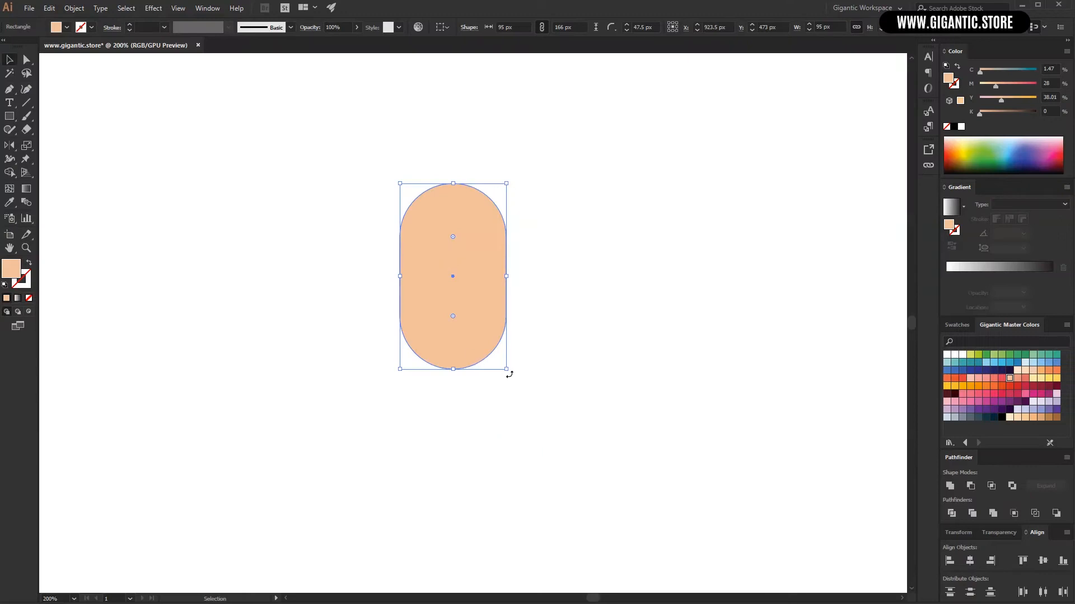
left_click_drag(475, 446, 520, 519)
left_click_drag(499, 288, 493, 311)
left_click(624, 312)
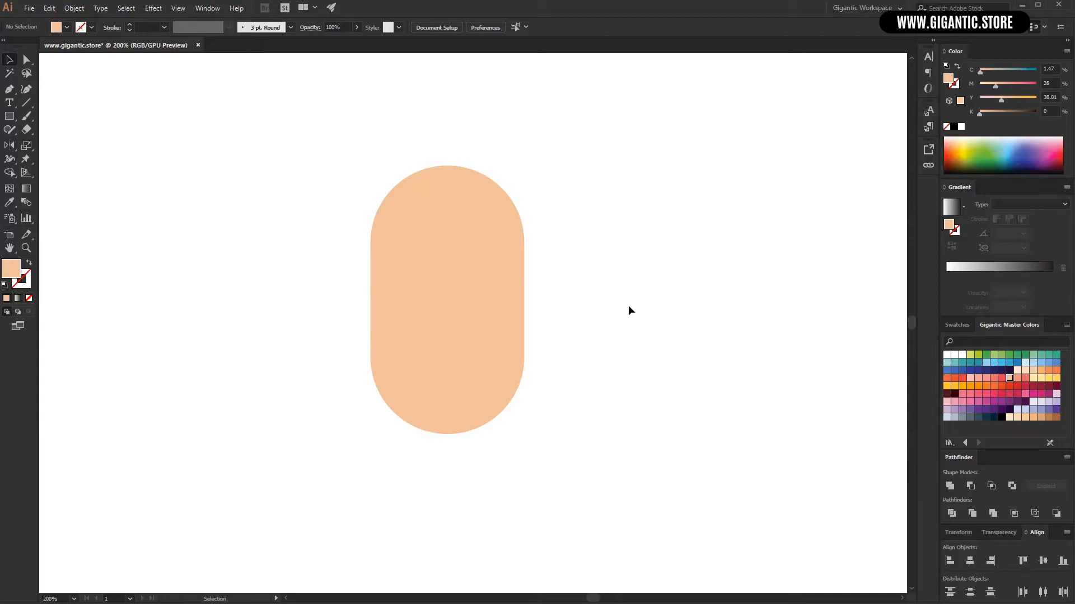
Draw a circle about 30 px in diameter beside the head and fill it with black
key("l")
left_click_drag(581, 204, 613, 238)
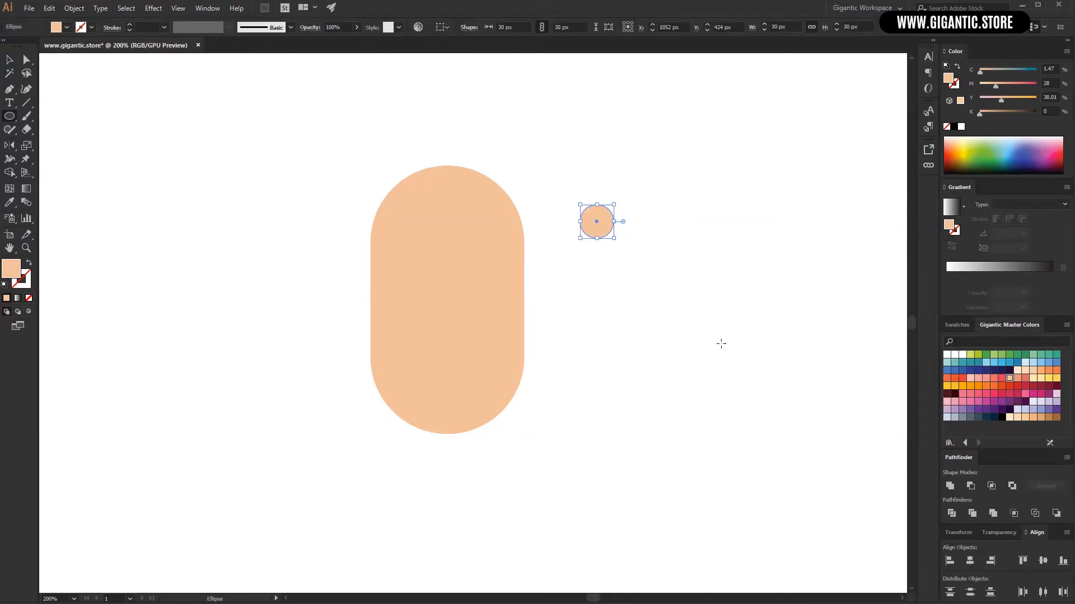
left_click(1001, 417)
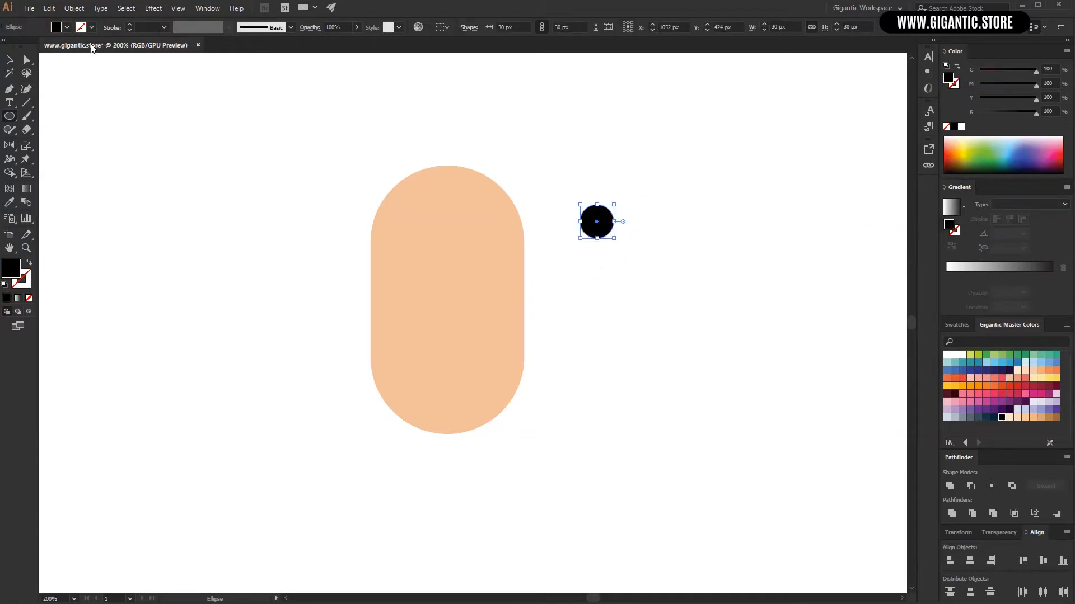
Place a copy of the black circle at the same height beside the original and group both circles as eyes
left_click(12, 57)
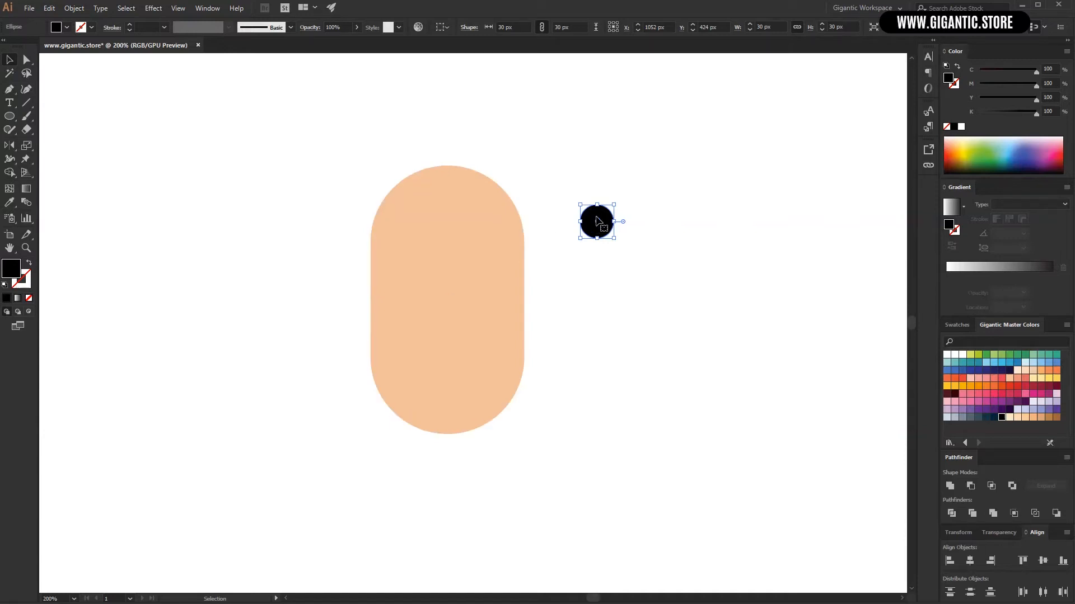
left_click_drag(601, 216, 738, 220)
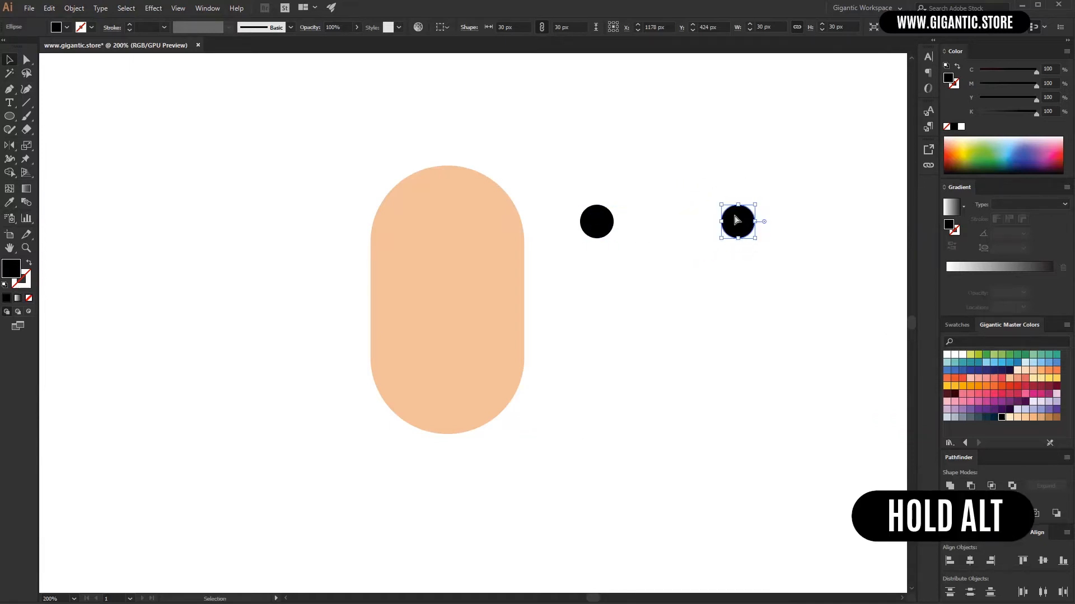
key("ctrl+z")
left_click_drag(596, 222, 720, 226)
left_click_drag(759, 183, 588, 247)
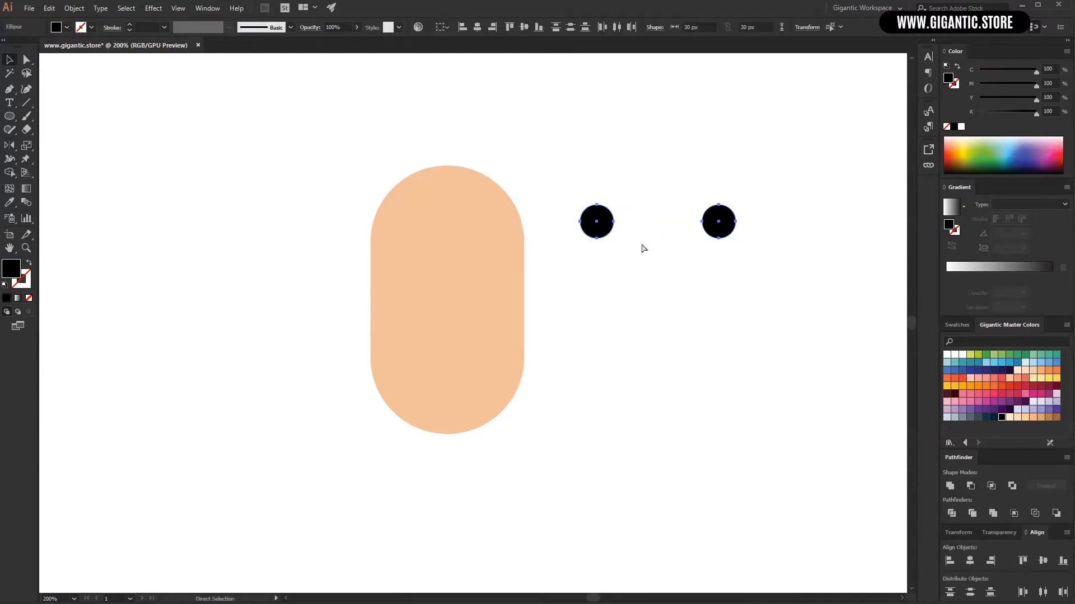
key("ctrl+g")
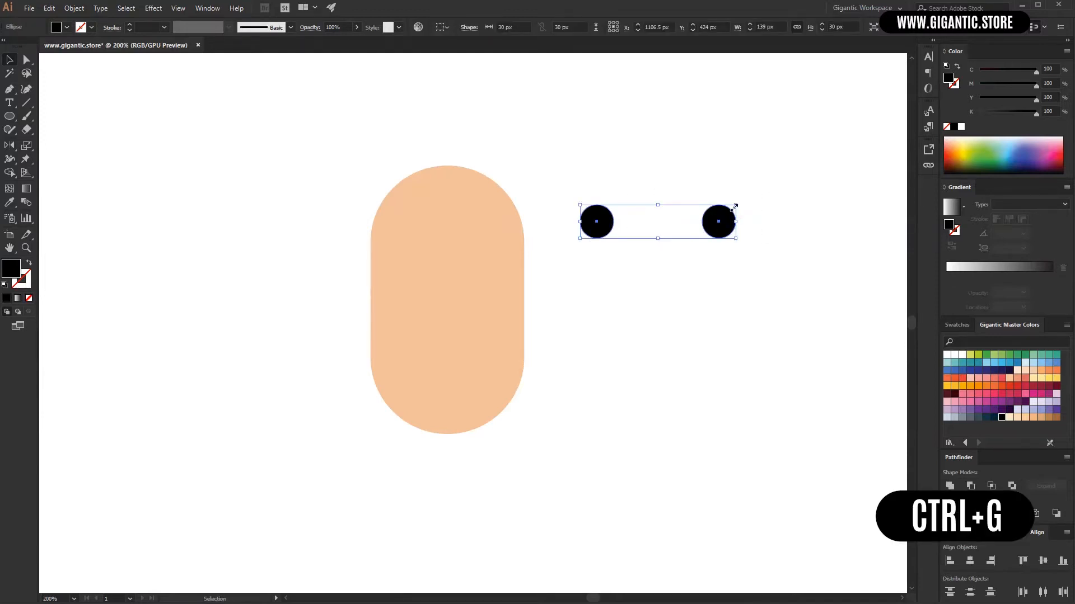
Scale down the eye group and place it centred on the head, slightly above its vertical middle
left_click_drag(735, 207, 483, 265)
left_click_drag(585, 209, 354, 305)
key("ctrl+equal")
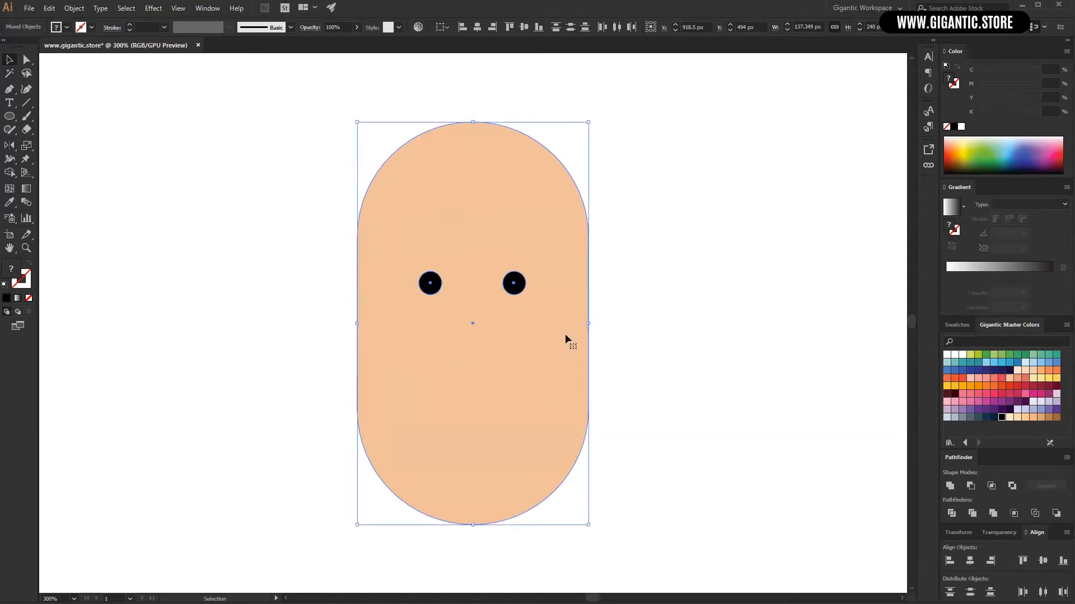
left_click(674, 278)
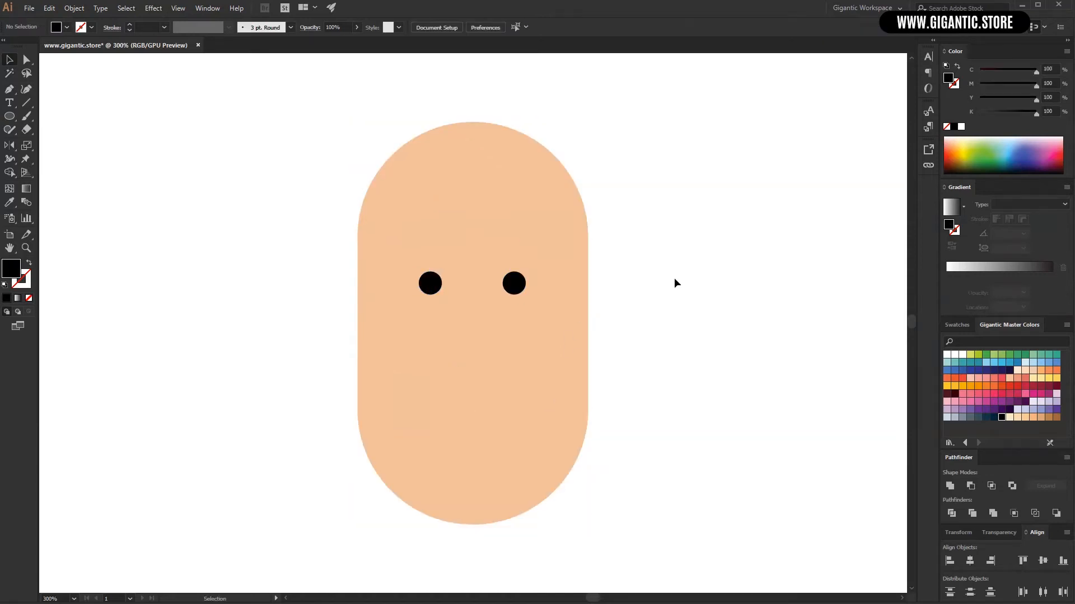
Draw a salmon rectangle about 175 by 29 px across the head just below the eyes and fully round its corners
left_click(1017, 379)
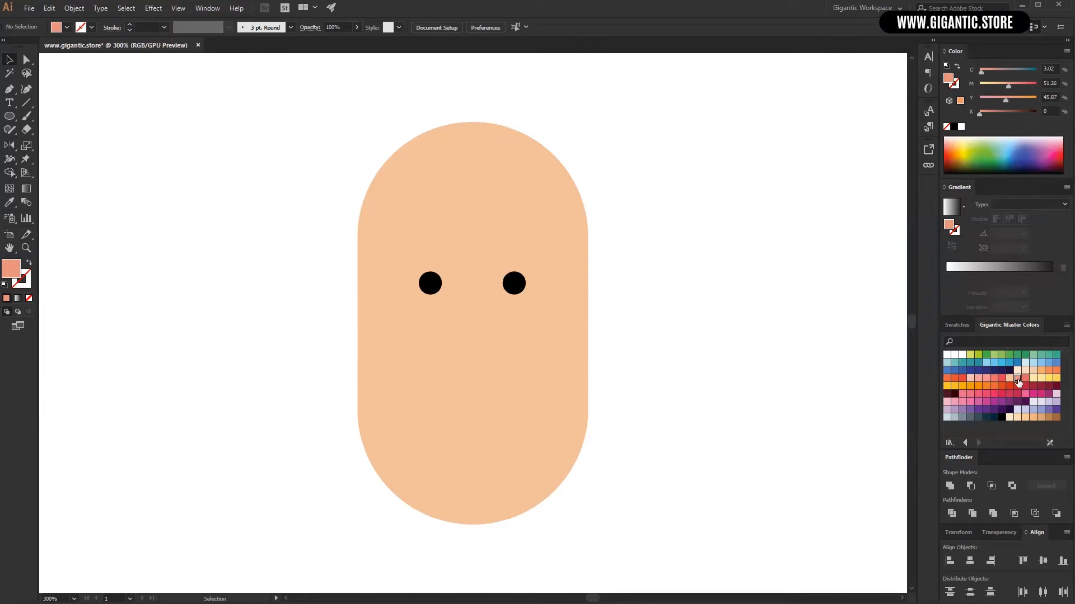
key("m")
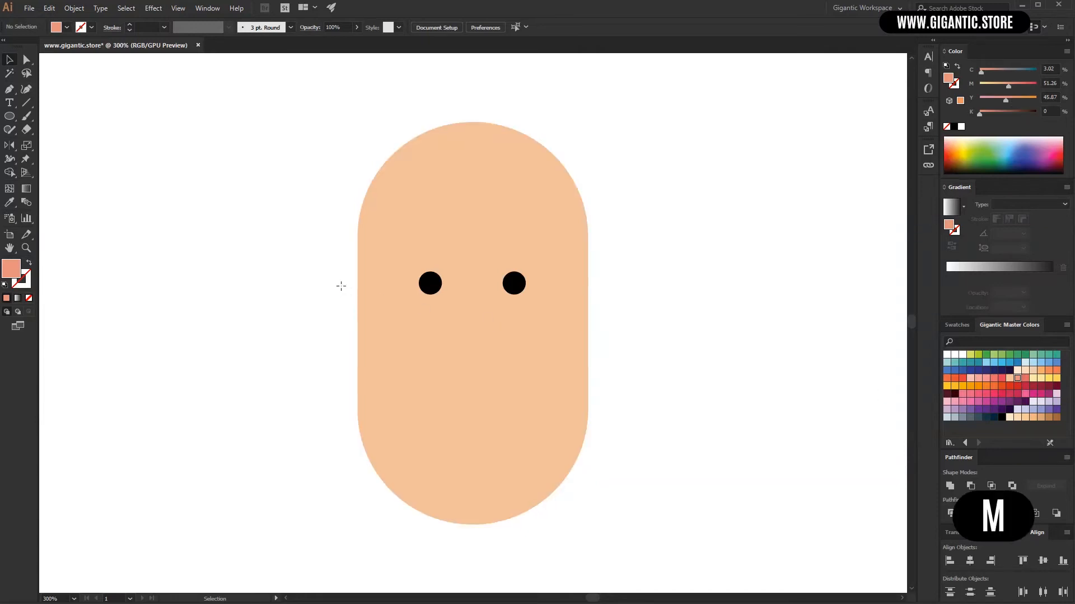
left_click_drag(325, 279, 619, 327)
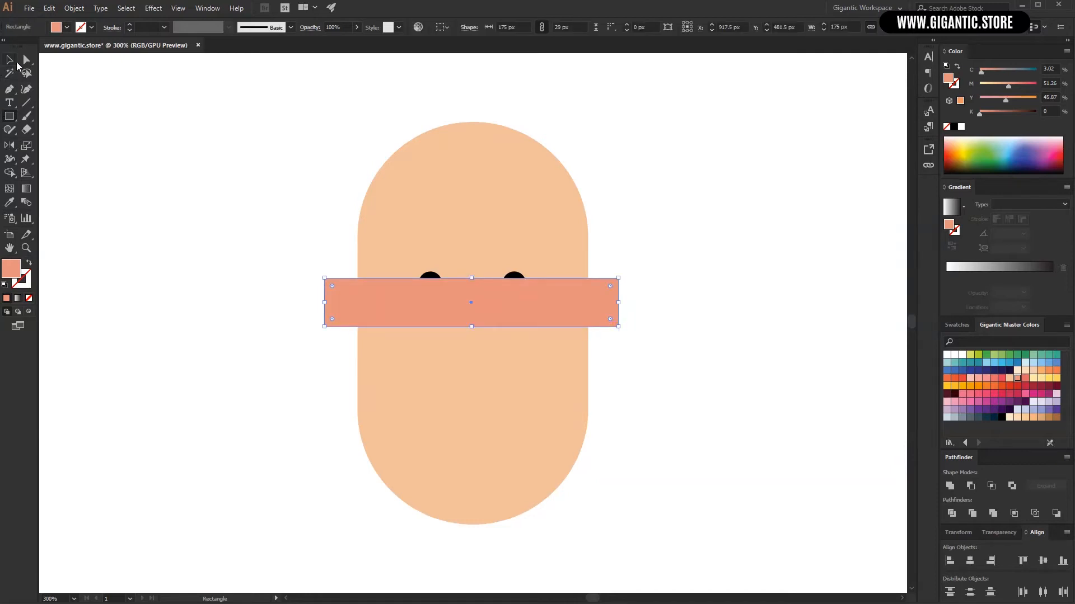
left_click(27, 62)
left_click_drag(332, 287, 432, 316)
left_click(9, 59)
left_click(294, 230)
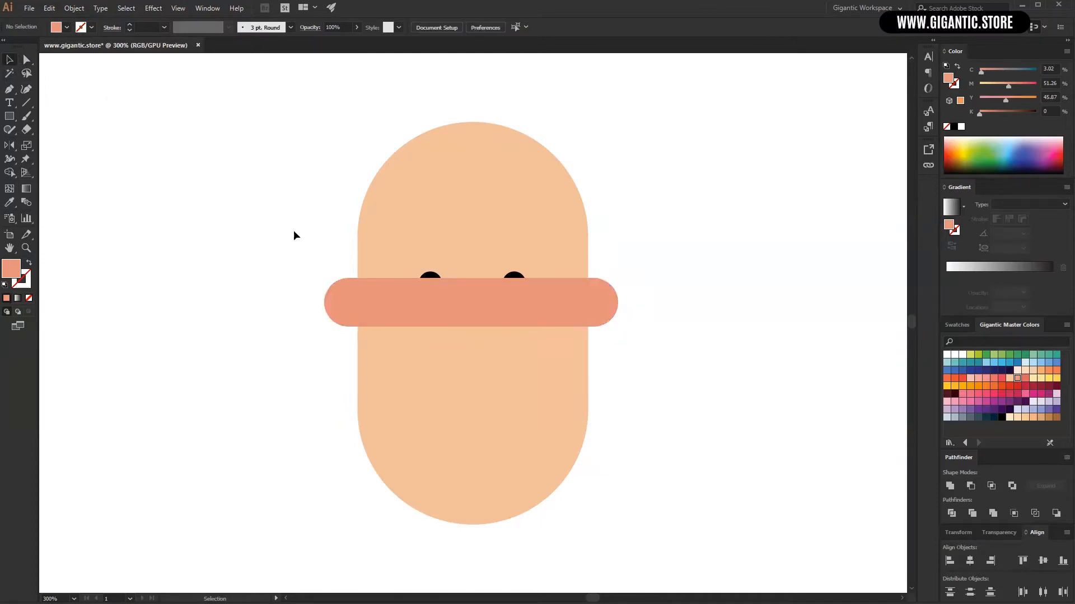
Send the rounded salmon bar to the back so its ends form ears behind the head
left_click(439, 300)
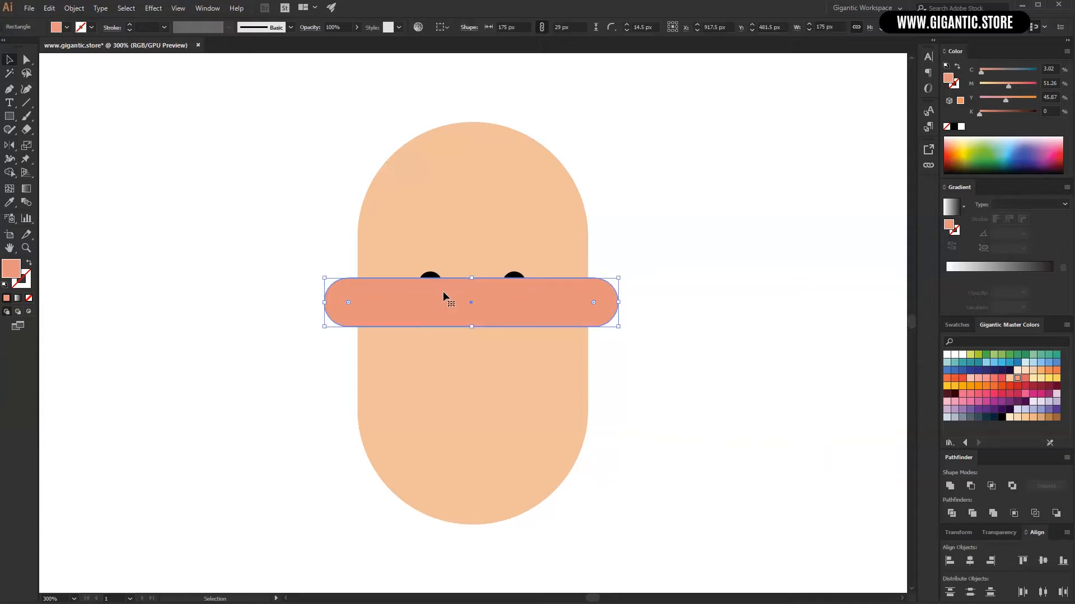
right_click(442, 297)
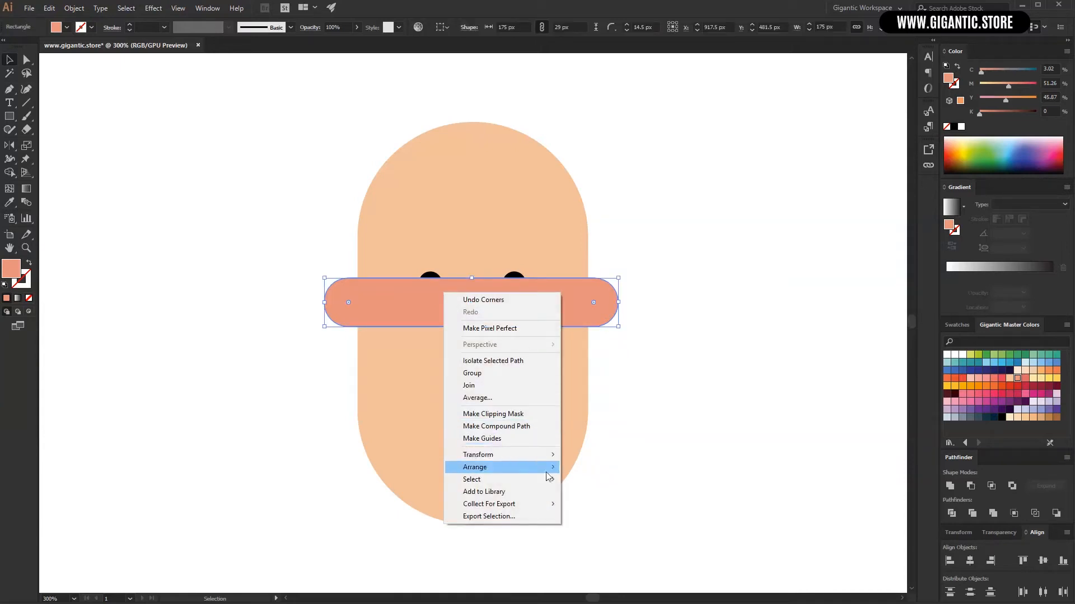
mouse_move(548, 471)
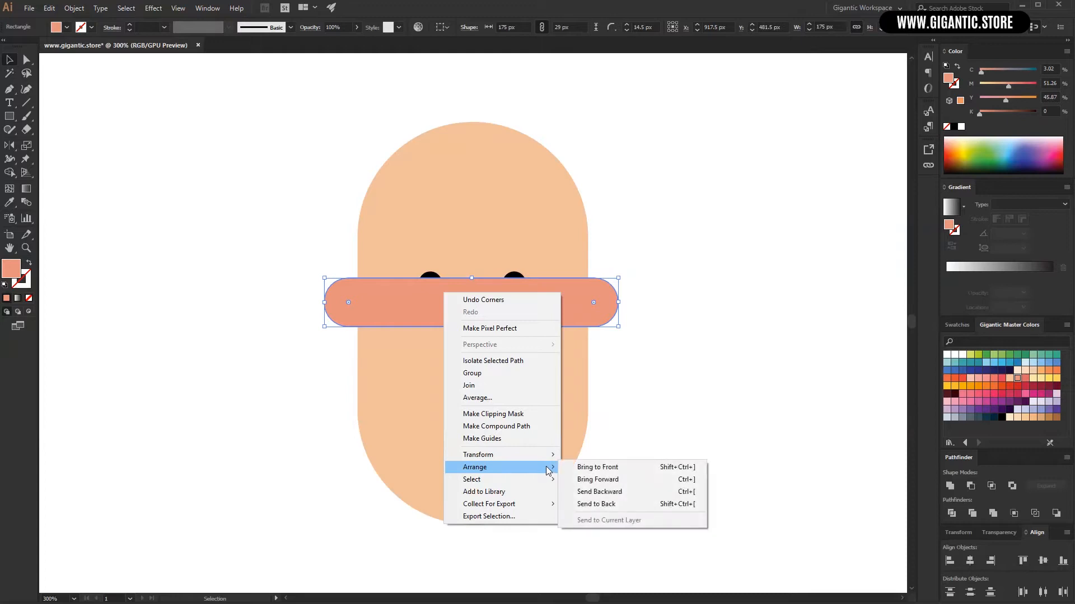
left_click(598, 504)
left_click(700, 382)
Detach the Align panel and place it next to the face
left_click_drag(628, 187, 387, 336)
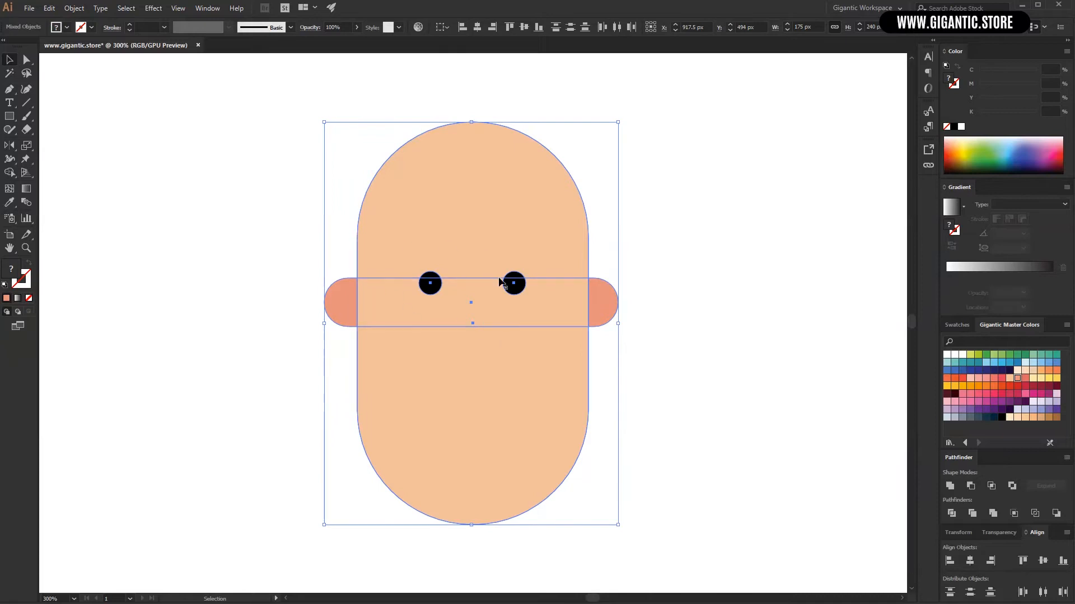
left_click(666, 303)
left_click_drag(1046, 542, 630, 217)
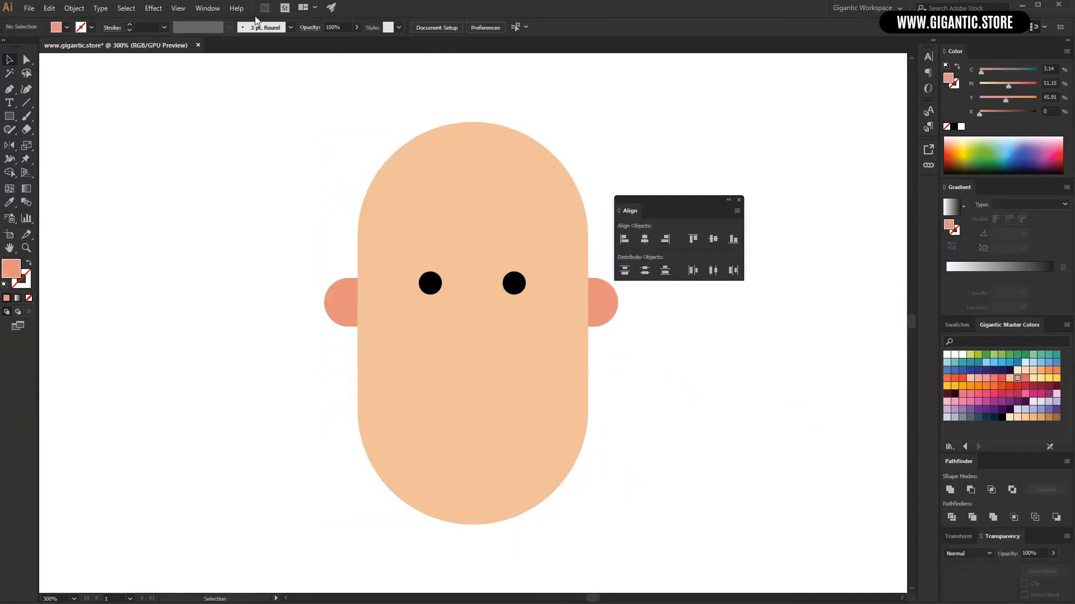
left_click(202, 8)
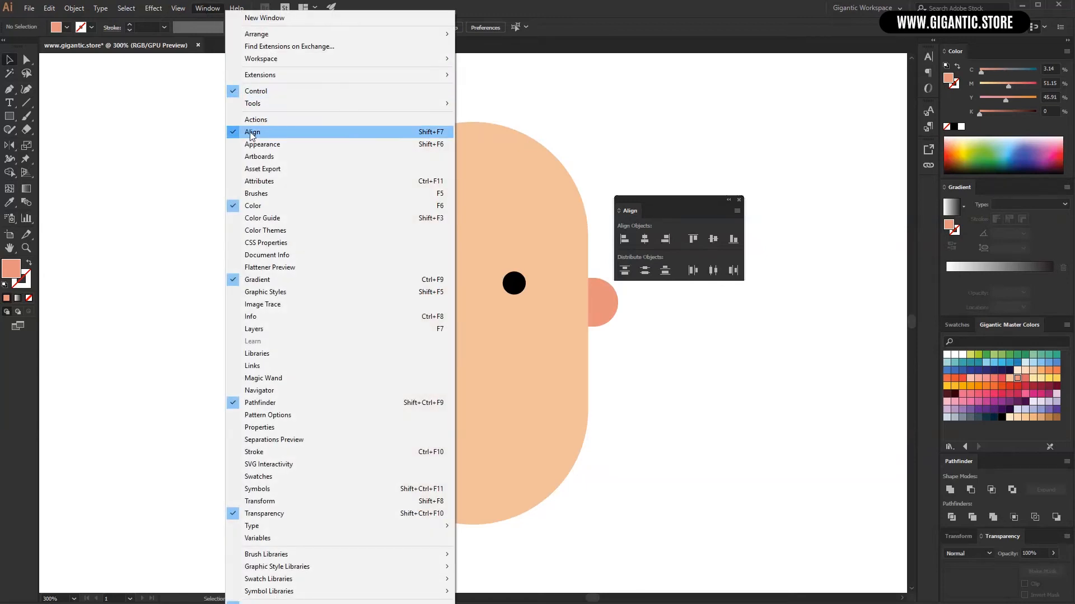
left_click(631, 212)
Align the head, eyes and ears to their horizontal centre and dock the Align panel beside Pathfinder
left_click_drag(588, 112, 328, 385)
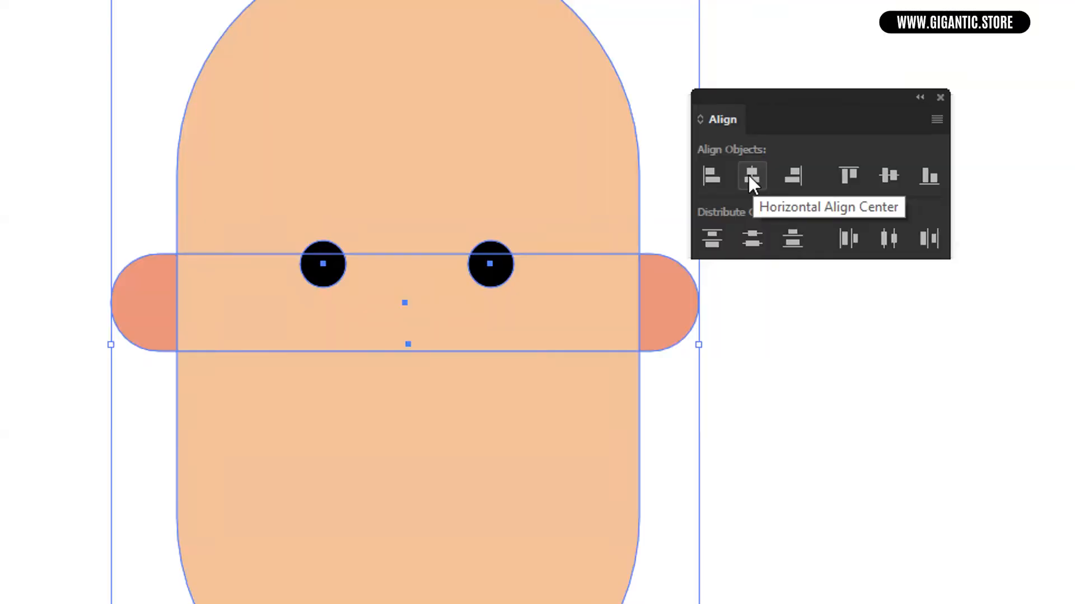
left_click(750, 176)
left_click_drag(630, 211, 1014, 462)
left_click(714, 336)
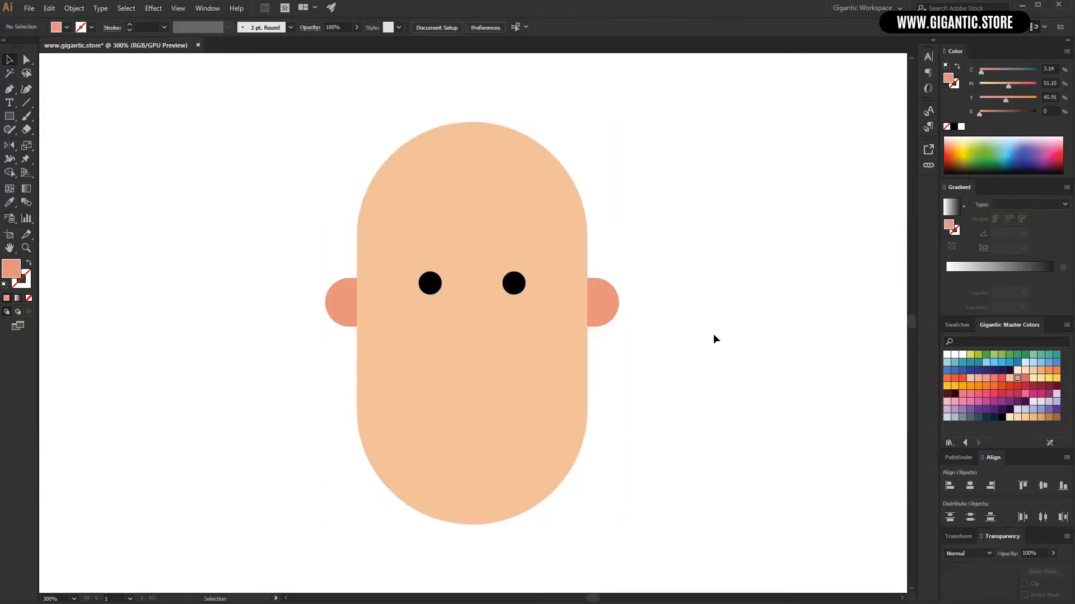
Draw a circle about 92 px in diameter beside the head and fill it with black
key("l")
left_click_drag(651, 231, 754, 386)
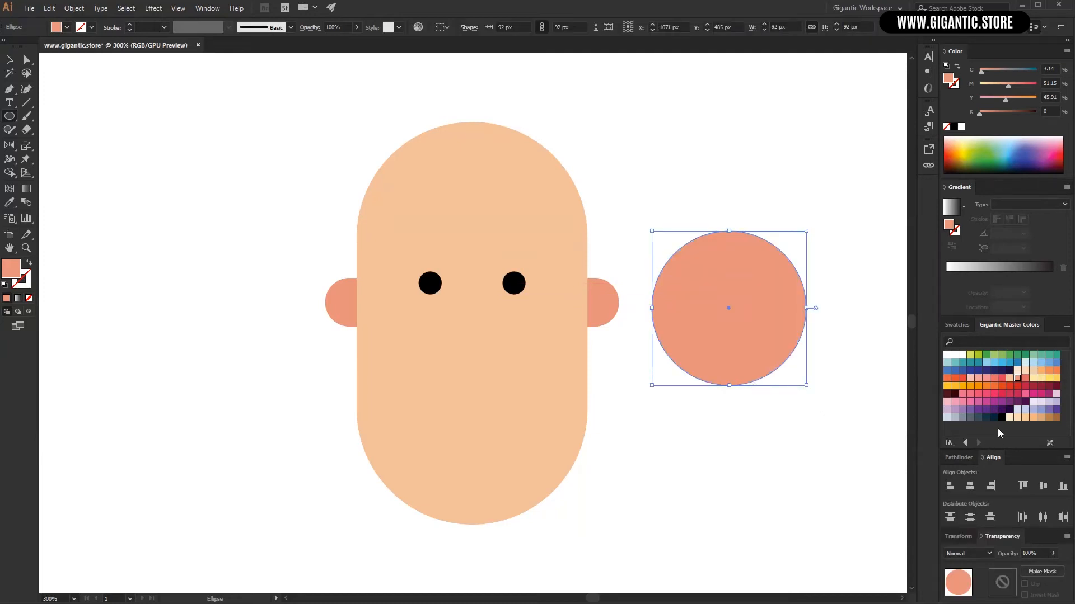
left_click(1001, 418)
left_click(10, 62)
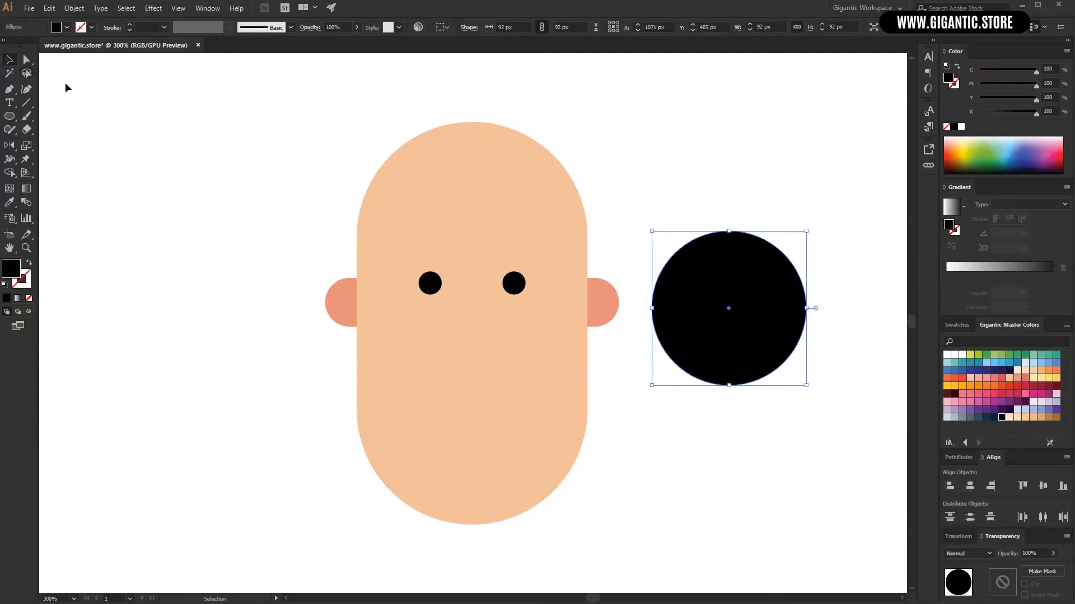
Centre the large black circle on the face below the eyes and paste a copy directly in front of it
left_click_drag(726, 256, 473, 337)
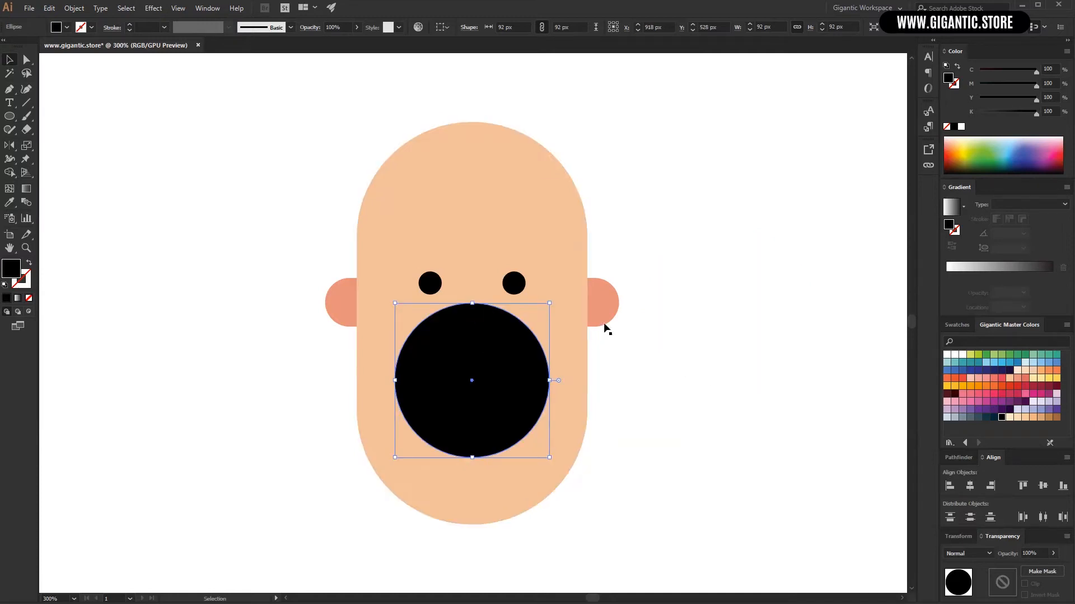
key("Left")
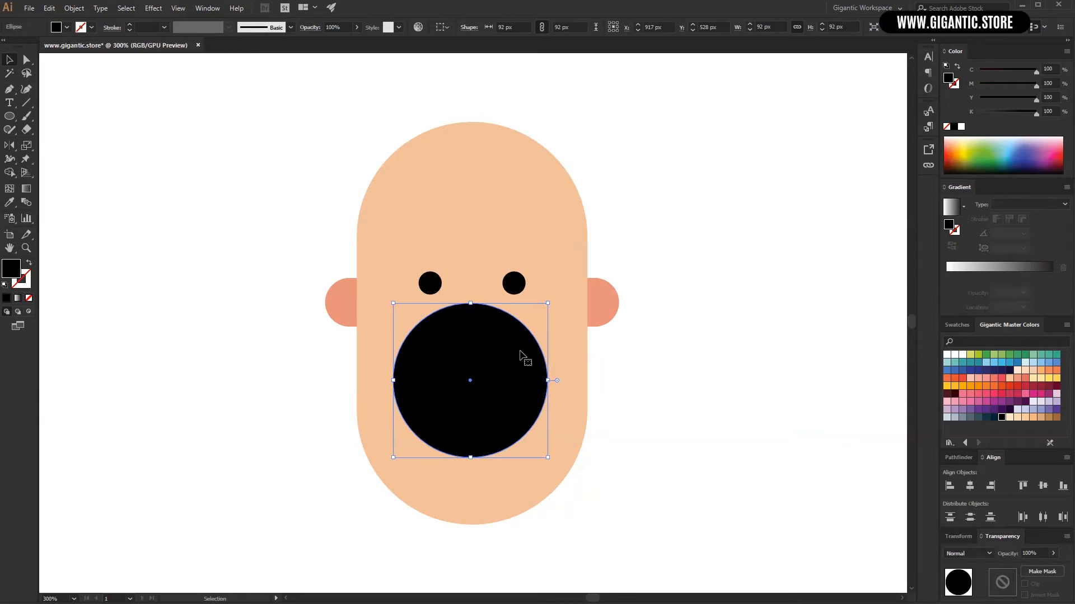
key("ctrl+c")
key("ctrl+f")
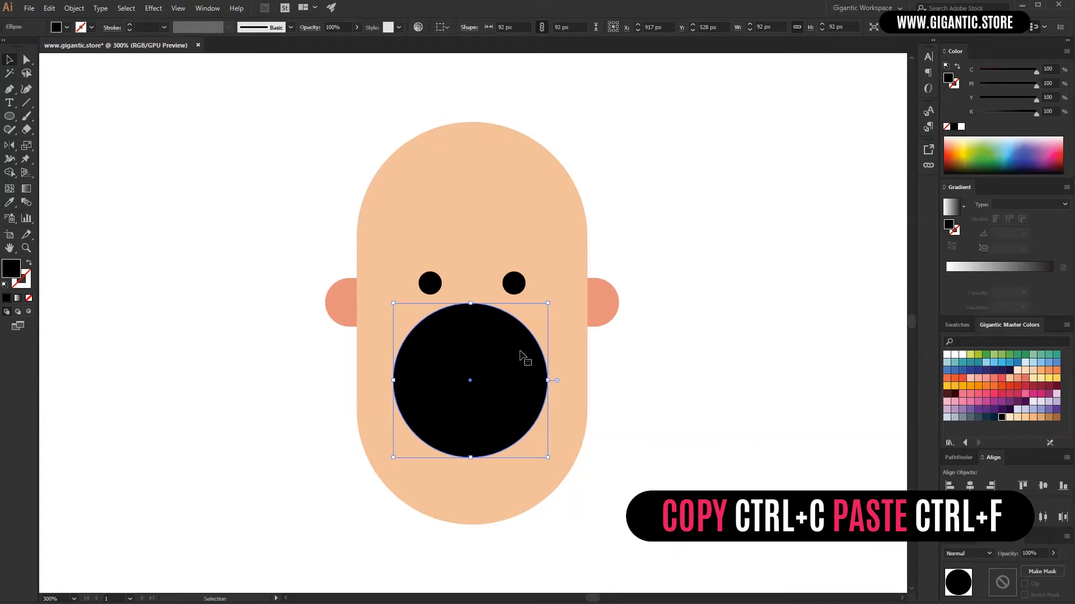
left_click_drag(527, 360, 582, 308)
key("Delete")
left_click(450, 371)
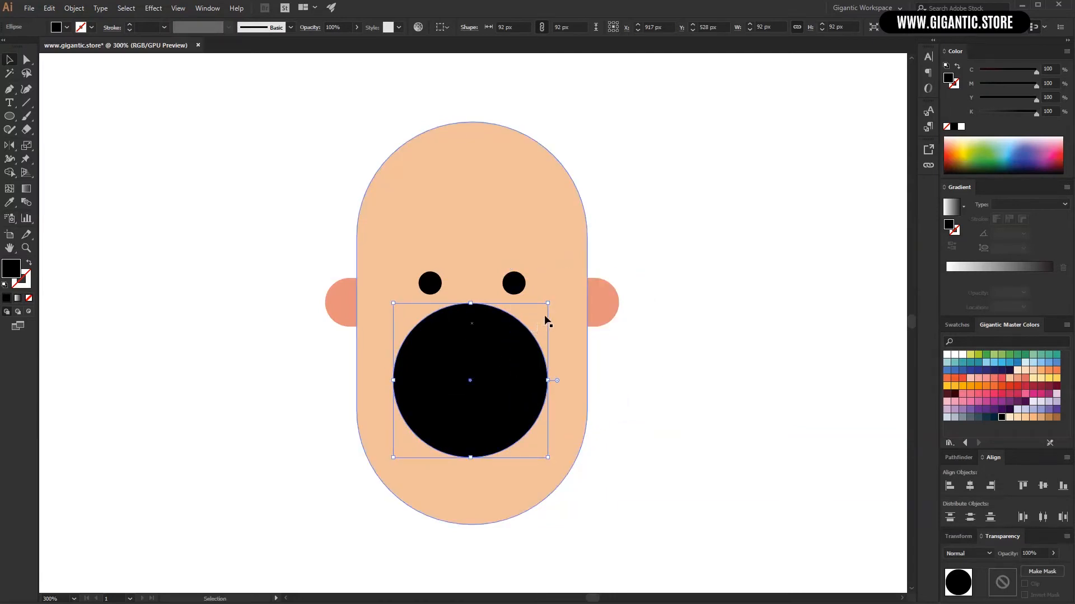
left_click_drag(548, 303, 408, 448)
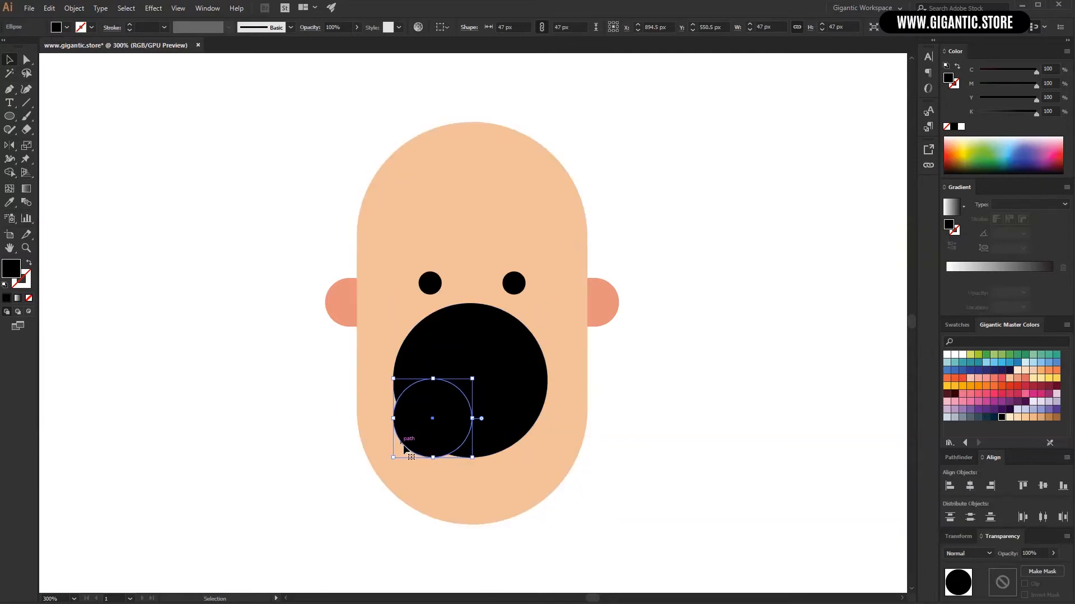
left_click(481, 372)
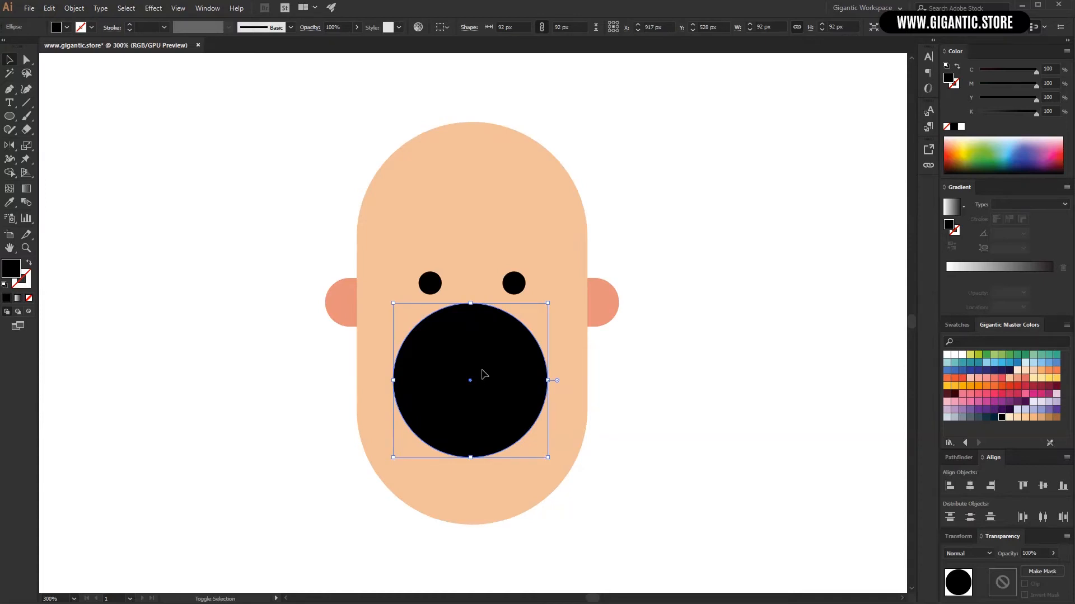
Shrink the copied circle to about 30 px, move it up between the eyes and fill it with the head's peach colour as a nose
left_click_drag(548, 303, 494, 351)
left_click_drag(479, 399, 479, 320)
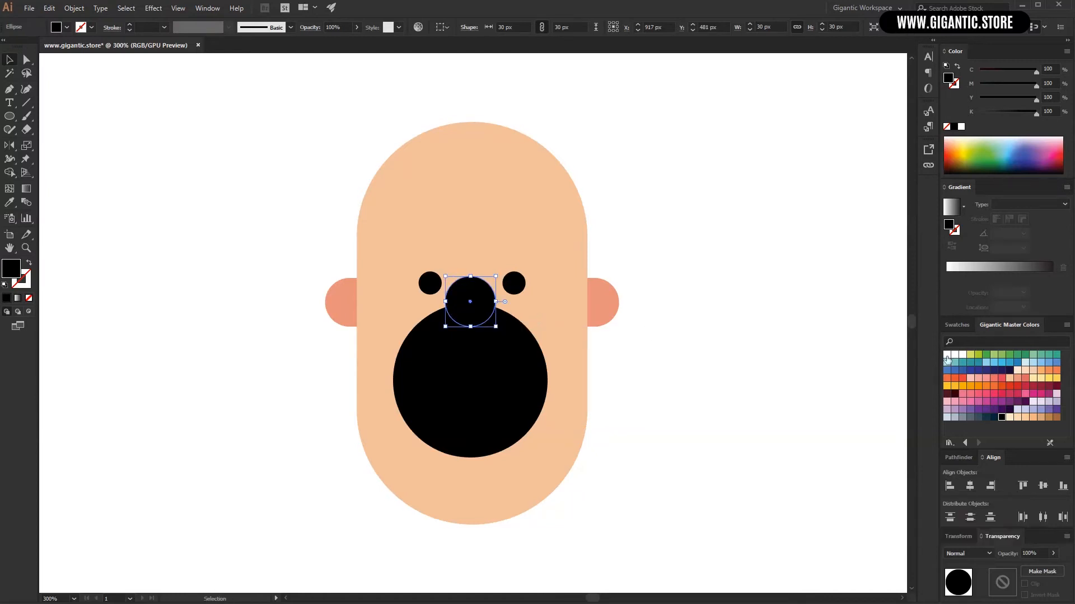
left_click(1009, 378)
left_click(734, 422)
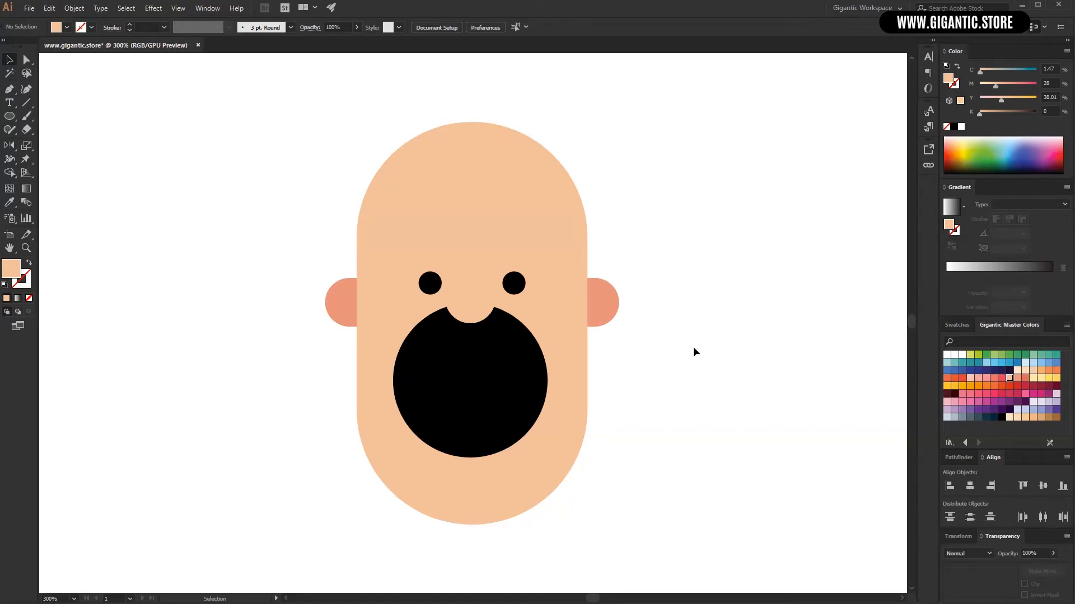
Paste a copy of the large black circle in front, shrink it to 32 px about its centre and fill it with white
left_click(511, 387)
key("ctrl+c")
key("ctrl+f")
left_click_drag(520, 347, 502, 350)
left_click(947, 355)
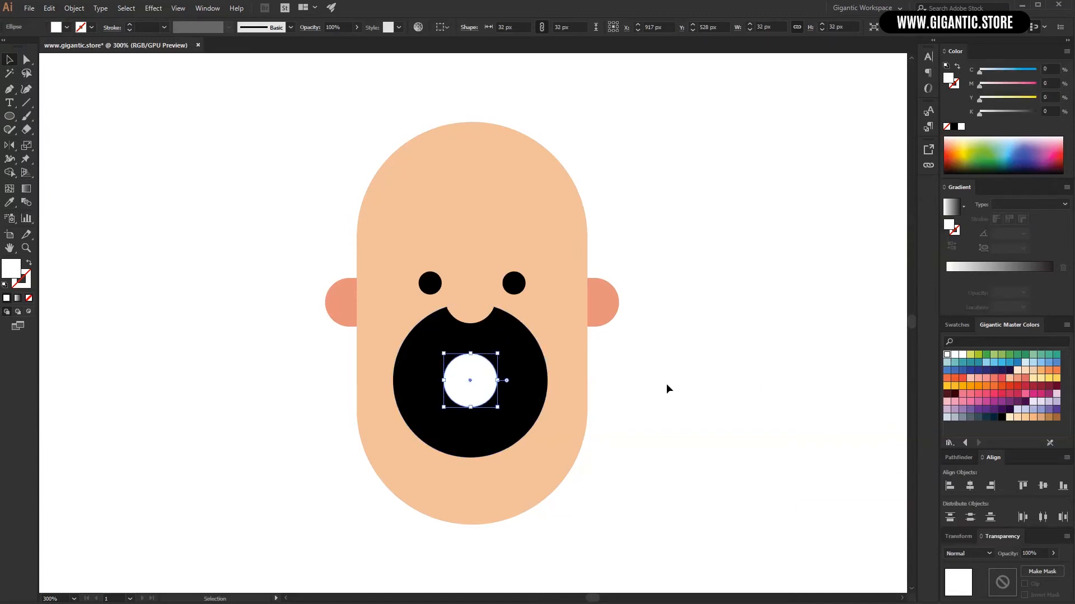
left_click(675, 389)
Draw a rectangle about 66 x 29 px over the upper half of the white circle and fill it with lime green
key("ctrl+equal")
key("ctrl+equal")
scroll(413, 355, "down", 3)
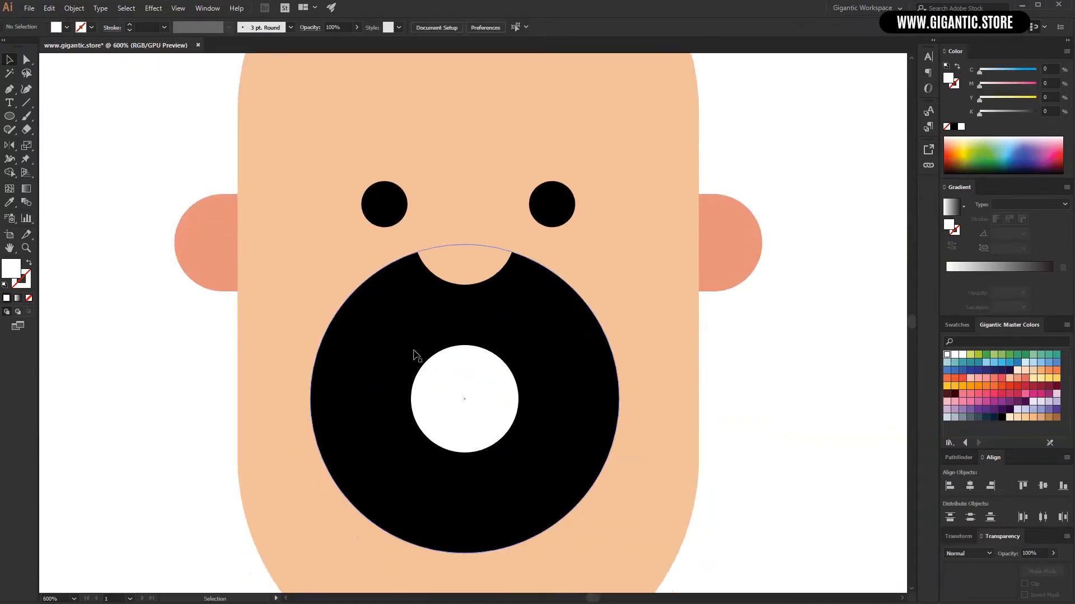
key("m")
key("m")
left_click_drag(343, 238, 564, 334)
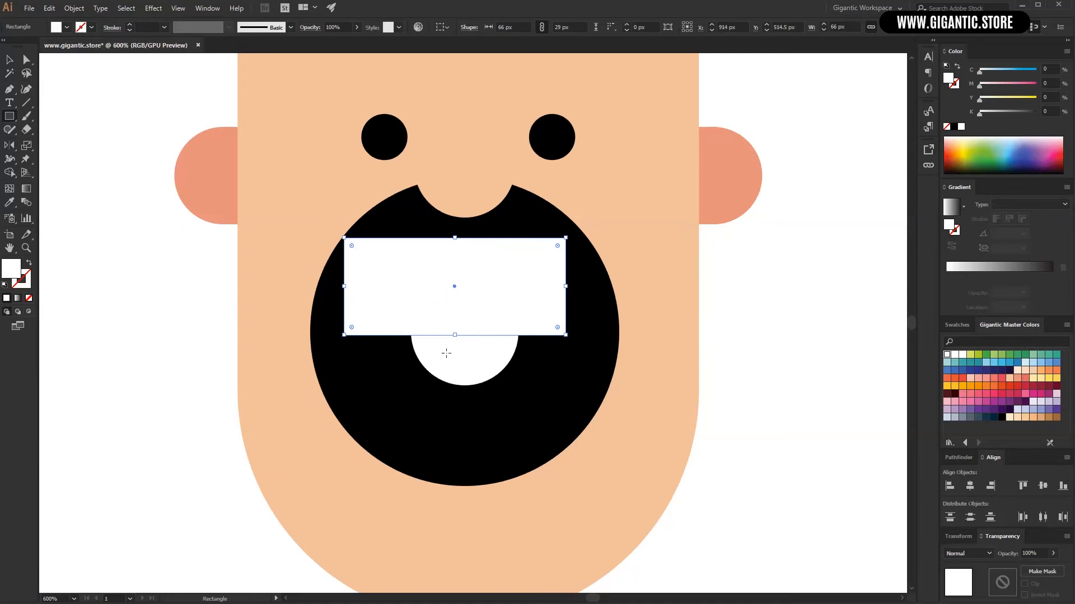
left_click(978, 356)
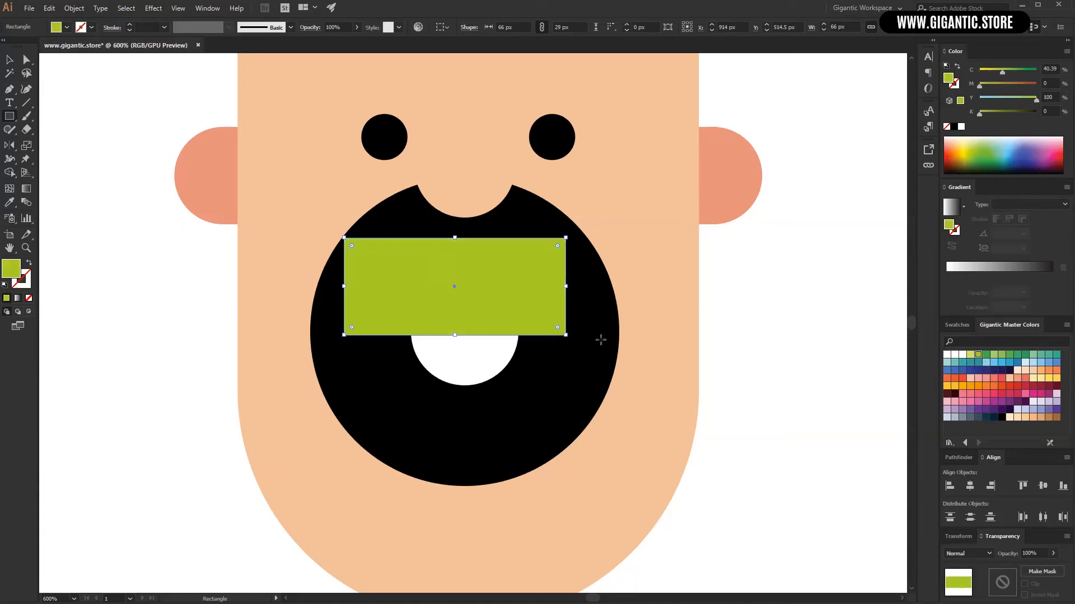
Nudge the green rectangle up 1 px to the white circle's centre and cut it out of the circle with Minus Front
key("v")
key("ctrl+equal")
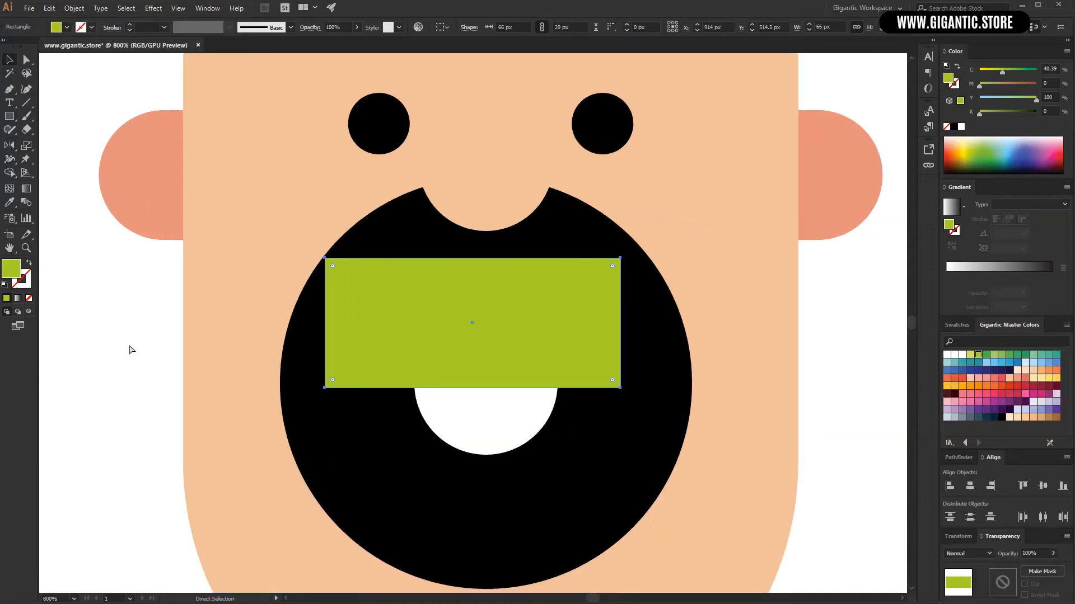
scroll(401, 439, "down", 3)
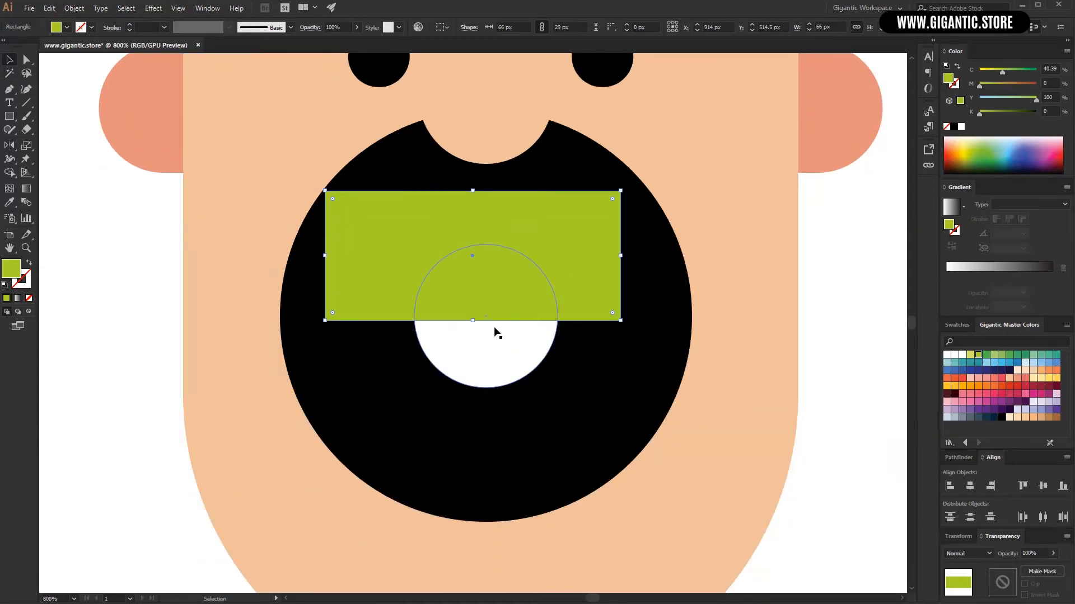
key("Up")
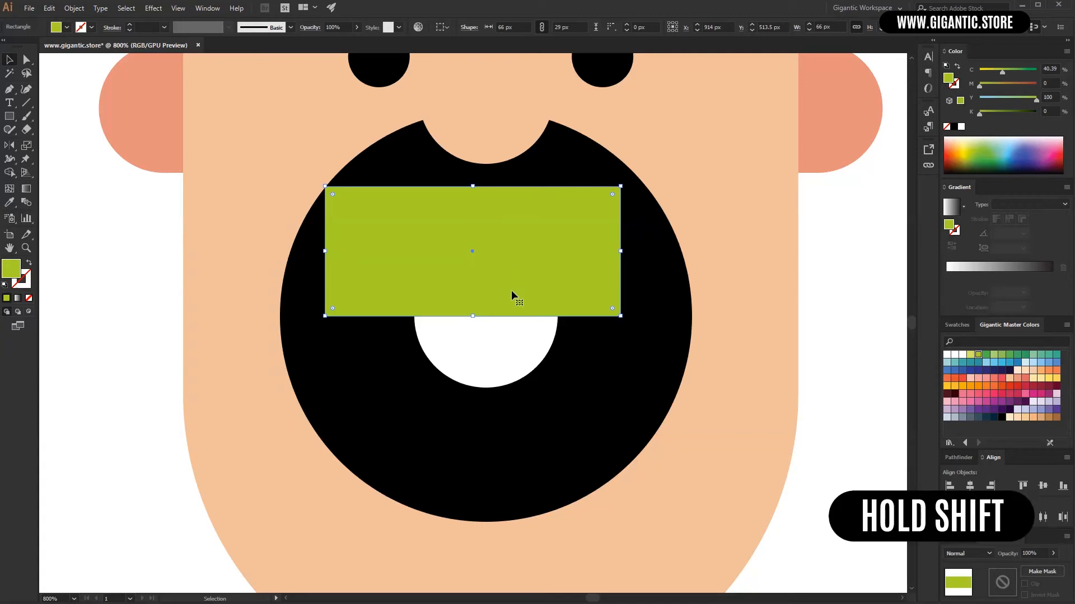
left_click(482, 358, "shift")
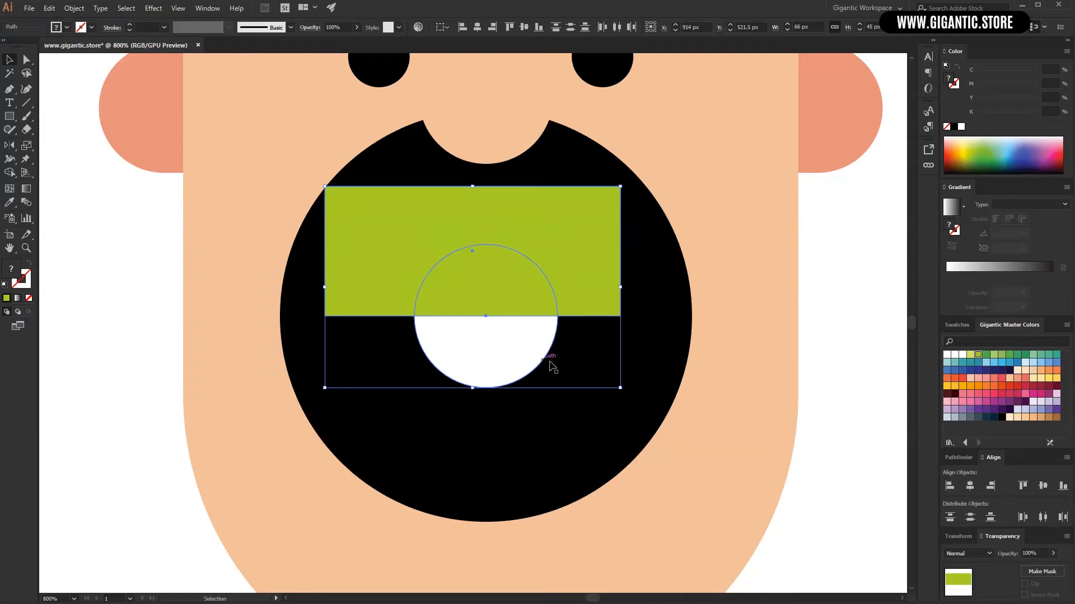
left_click_drag(962, 455, 670, 316)
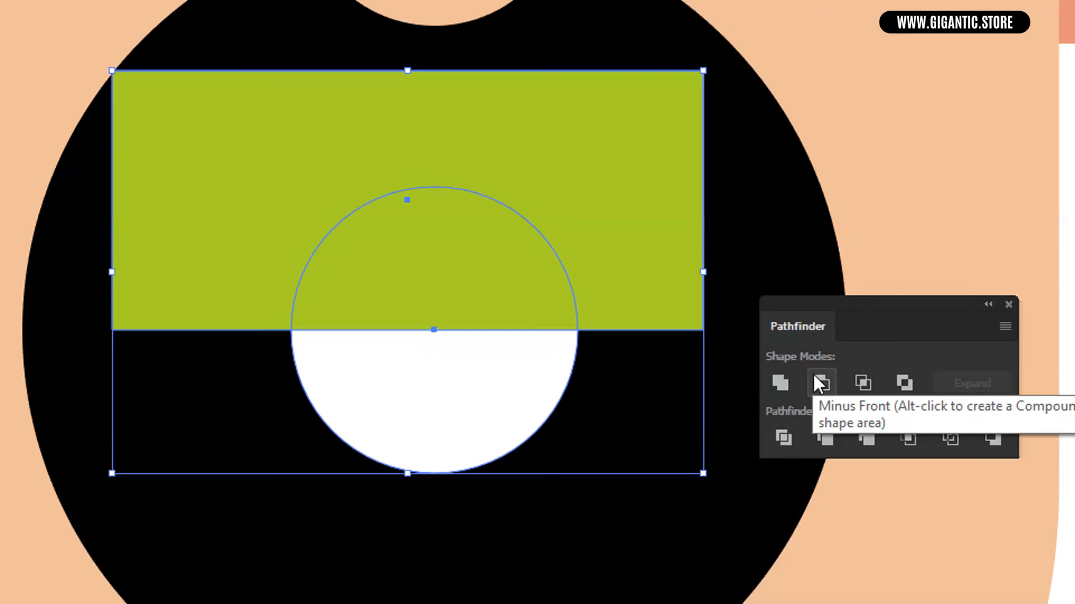
left_click(820, 383)
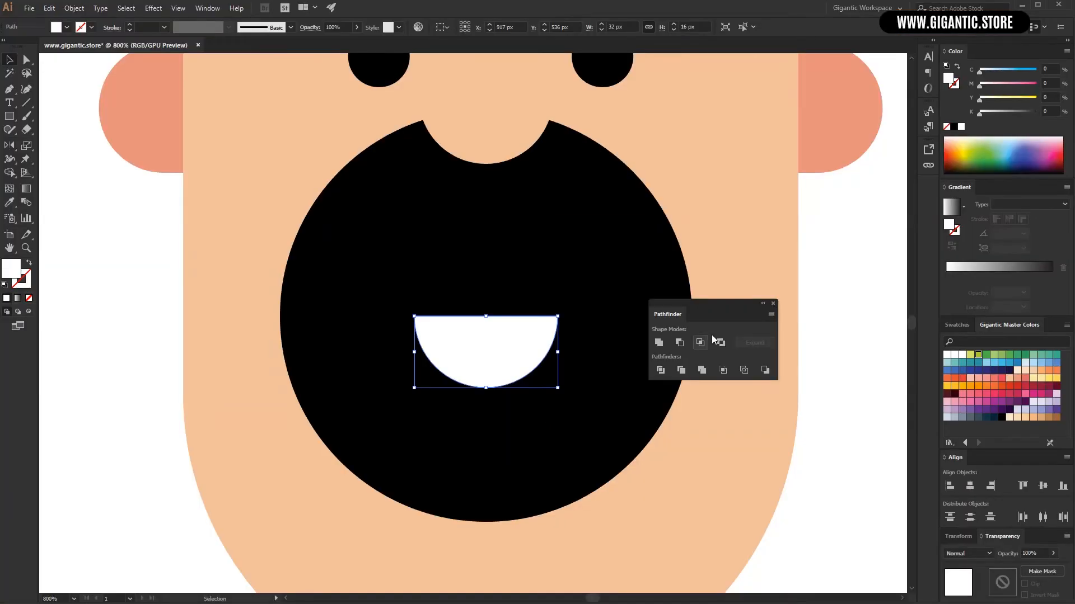
left_click_drag(665, 316, 964, 455)
Shrink the white half-circle mouth, move it up beneath the nose and align all face parts to their horizontal centre
left_click_drag(530, 332, 498, 224)
key("a")
key("ctrl+minus")
key("ctrl+minus")
key("ctrl+minus")
left_click_drag(660, 148, 350, 391)
left_click(970, 490)
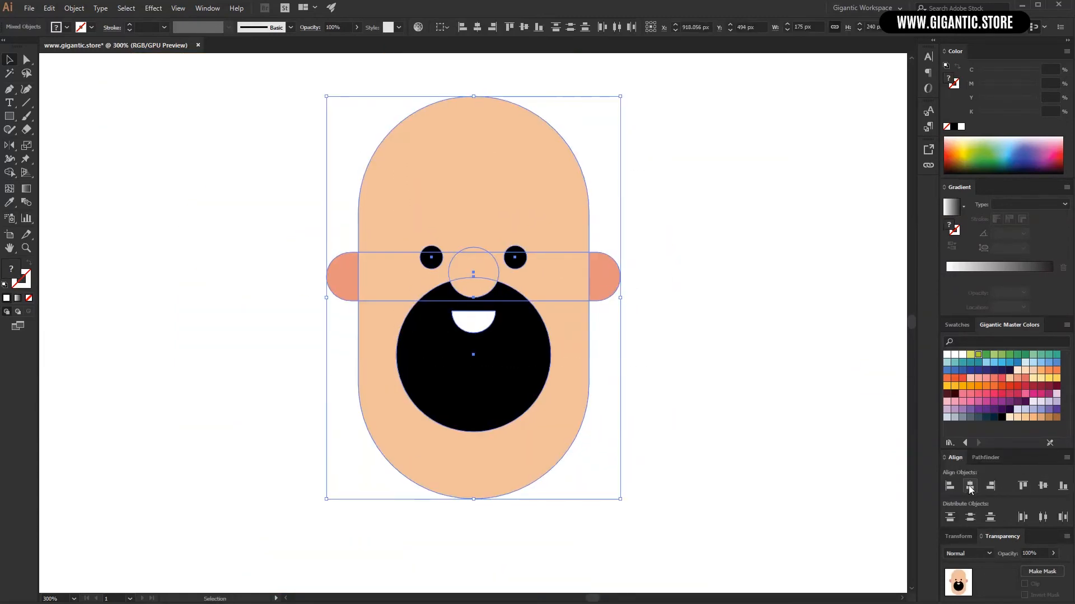
left_click(748, 382)
left_click(517, 359)
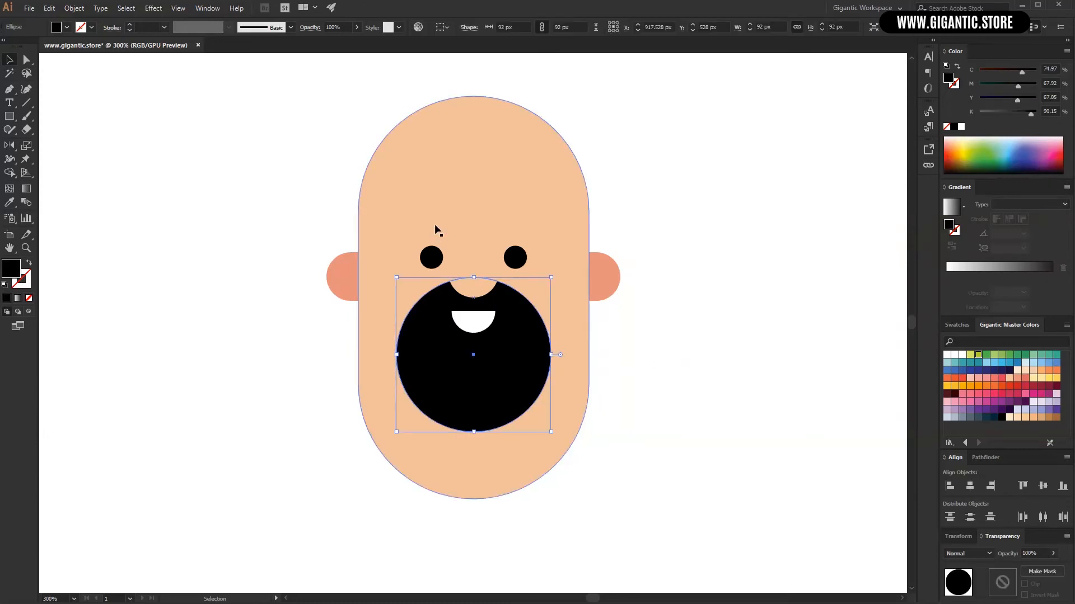
scroll(672, 307, "up", 2)
left_click(676, 295)
Draw a black rectangle about 135 x 74 px over the forehead and round its two lower corners to about 51.5 px
key("m")
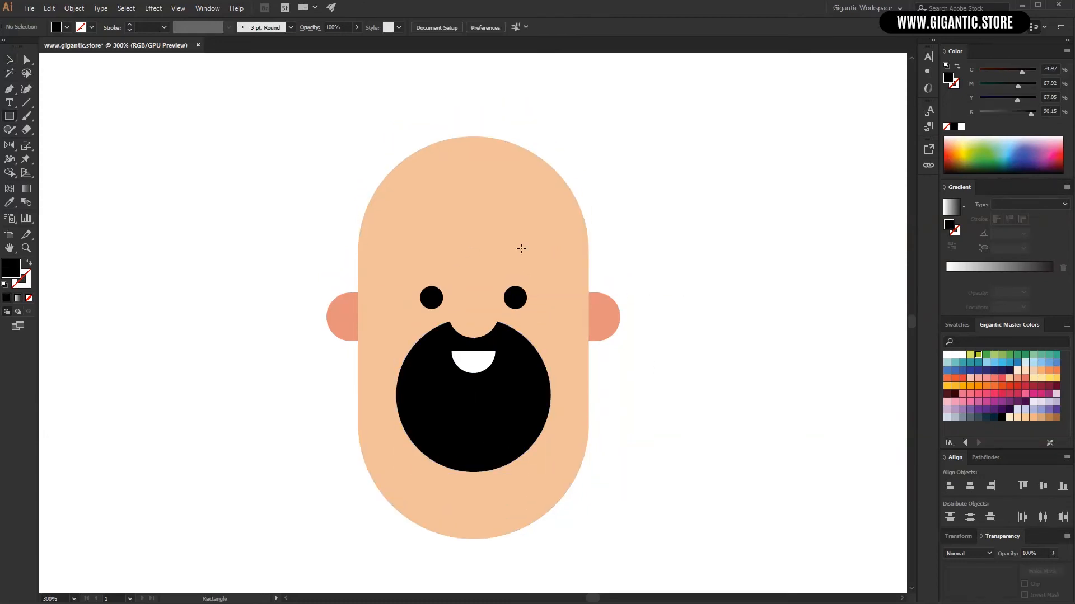
left_click_drag(431, 136, 659, 261)
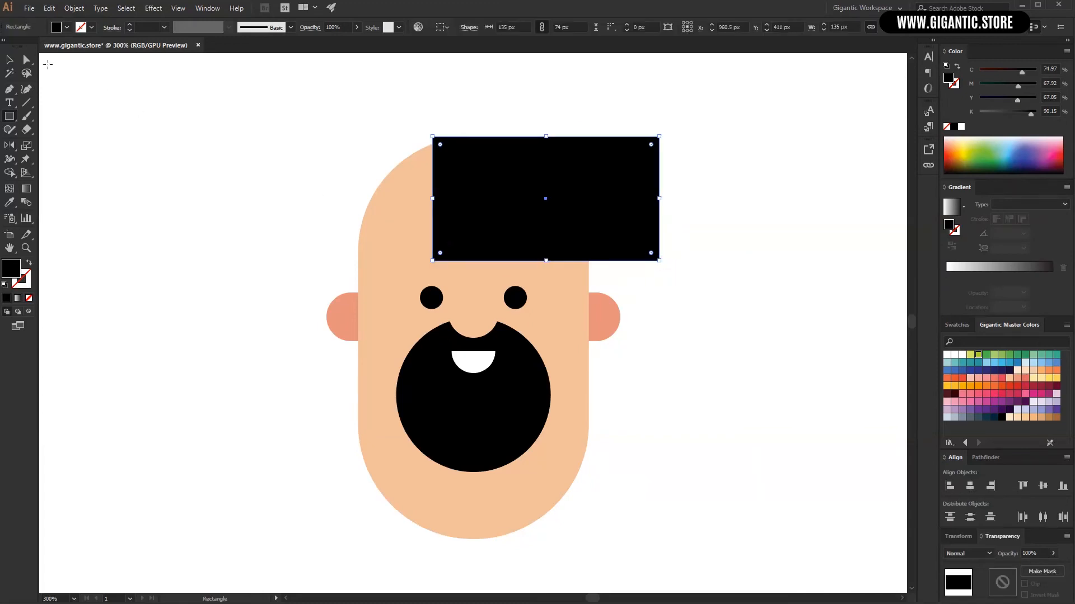
key("a")
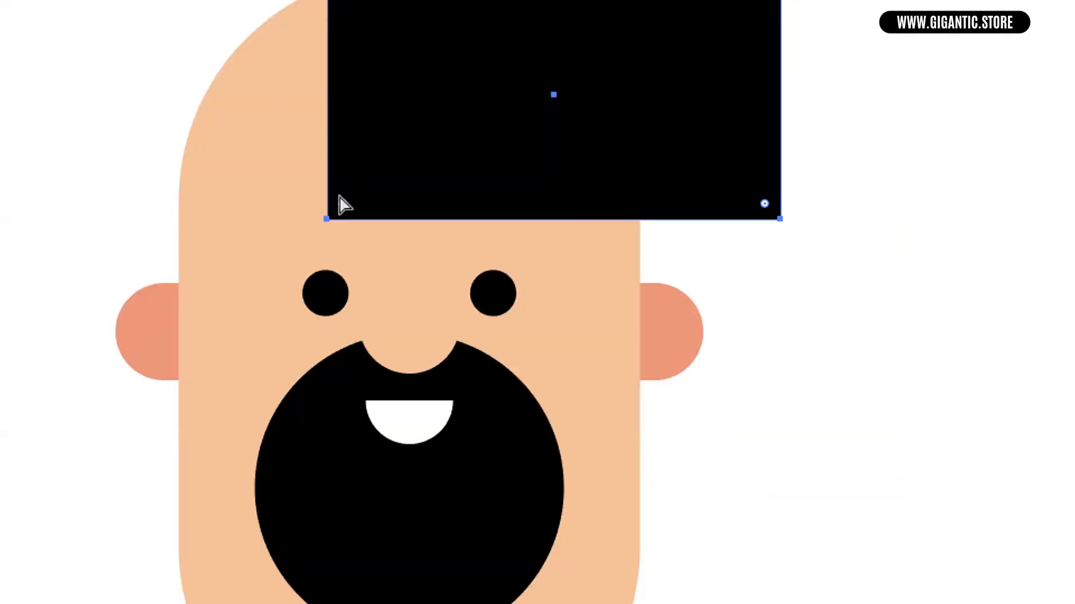
left_click(328, 218)
left_click(762, 208, "shift")
left_click_drag(764, 205, 713, 93)
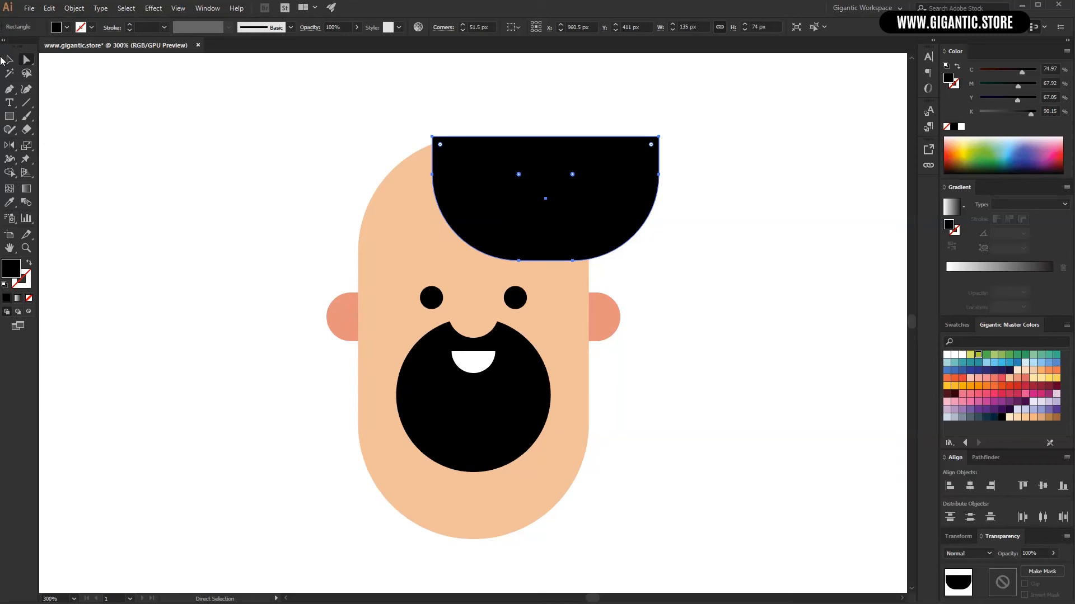
key("v")
left_click(230, 303)
Draw a black circle about 84 px in diameter and place it over the hair block's upper left corner
scroll(231, 304, "up", 1)
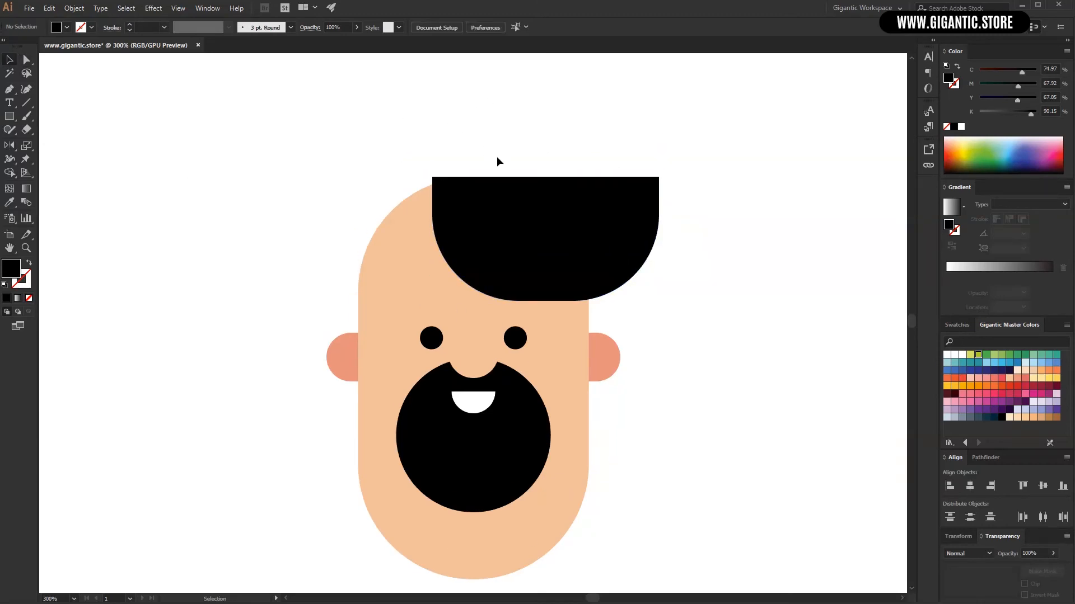
key("l")
left_click_drag(459, 117, 599, 257)
key("a")
key("v")
left_click_drag(540, 178, 518, 167)
left_click(635, 160)
Shift the hair block and circle slightly left and down together, and enlarge the block a little from its upper right corner
scroll(635, 160, "down", 2)
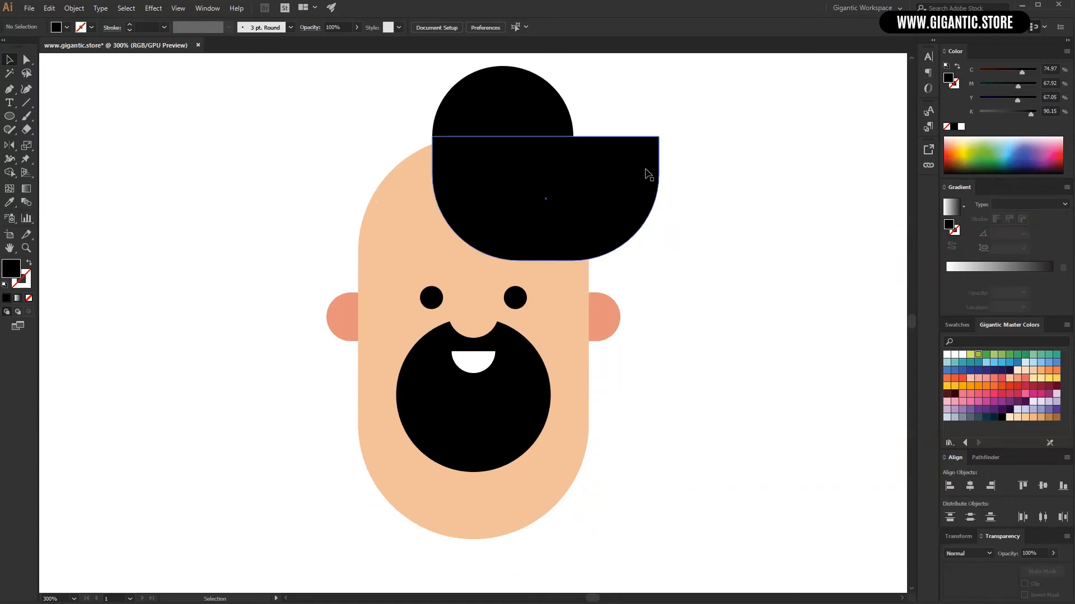
left_click(446, 115)
left_click(607, 210, "shift")
left_click_drag(615, 206, 596, 211)
left_click(392, 95)
left_click(619, 161)
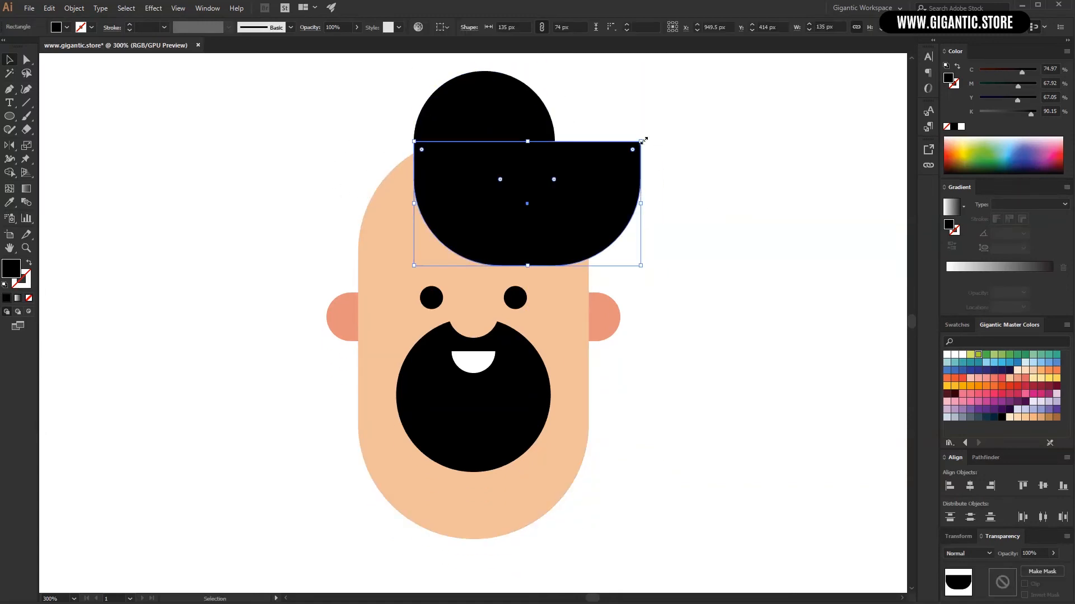
left_click_drag(641, 141, 650, 136)
left_click(624, 122)
Nudge the hair circle up, paste a copy of it, move the copy to the head's upper left side and send it to back
left_click(546, 121)
key("Up")
key("ctrl+c")
key("ctrl+f")
left_click_drag(520, 133, 442, 184)
right_click(388, 160)
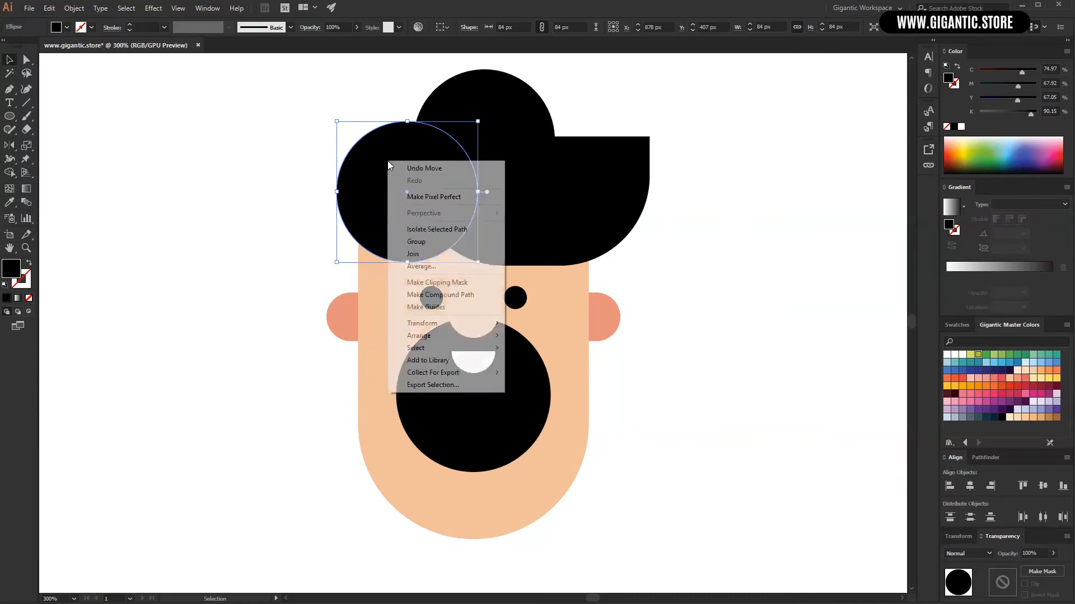
mouse_move(471, 337)
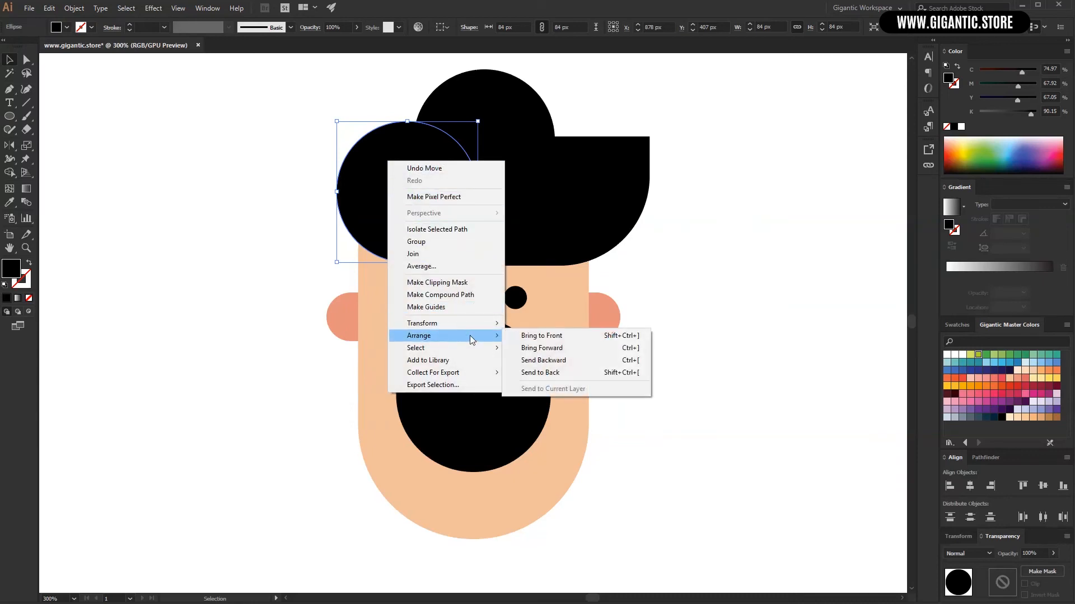
left_click(537, 373)
left_click(746, 275)
Draw a small black rectangle between the hair circle and the hair block, and round its lower right corner
scroll(744, 257, "up", 1)
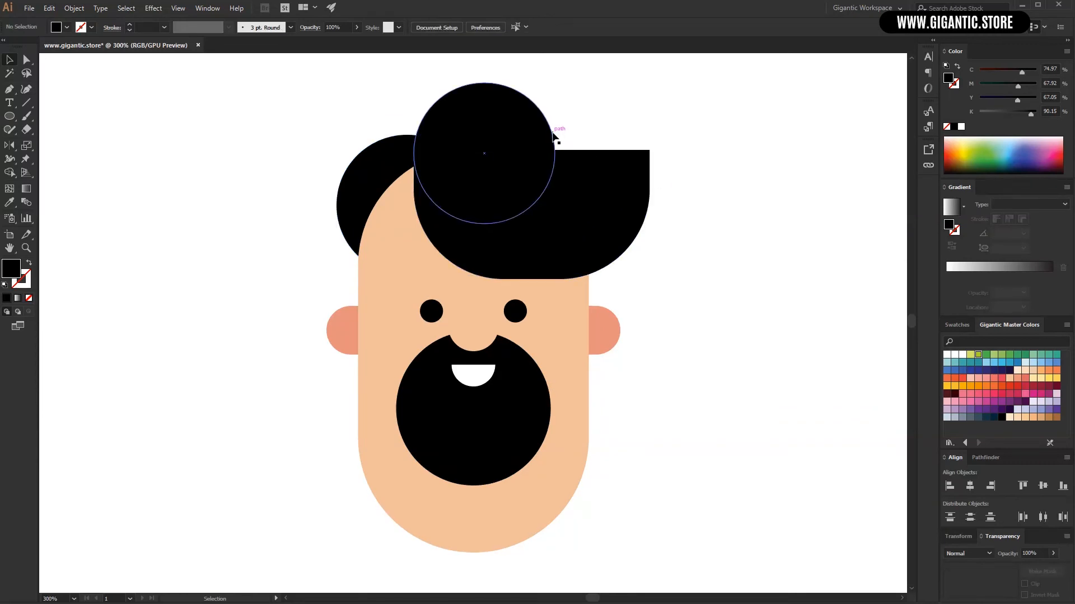
key("m")
left_click_drag(526, 121, 601, 165)
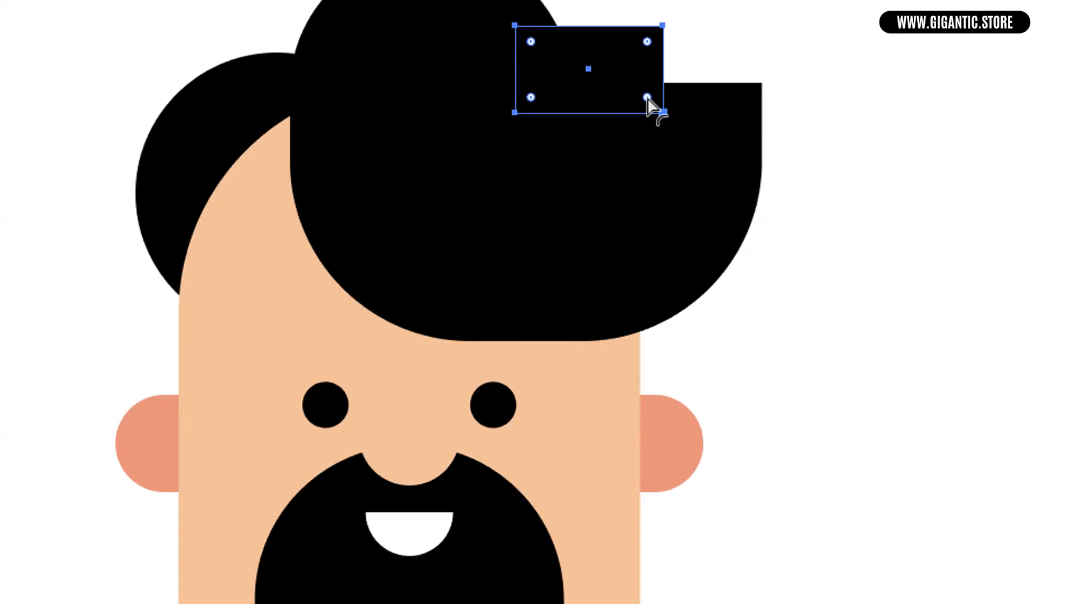
left_click_drag(648, 106, 585, 102)
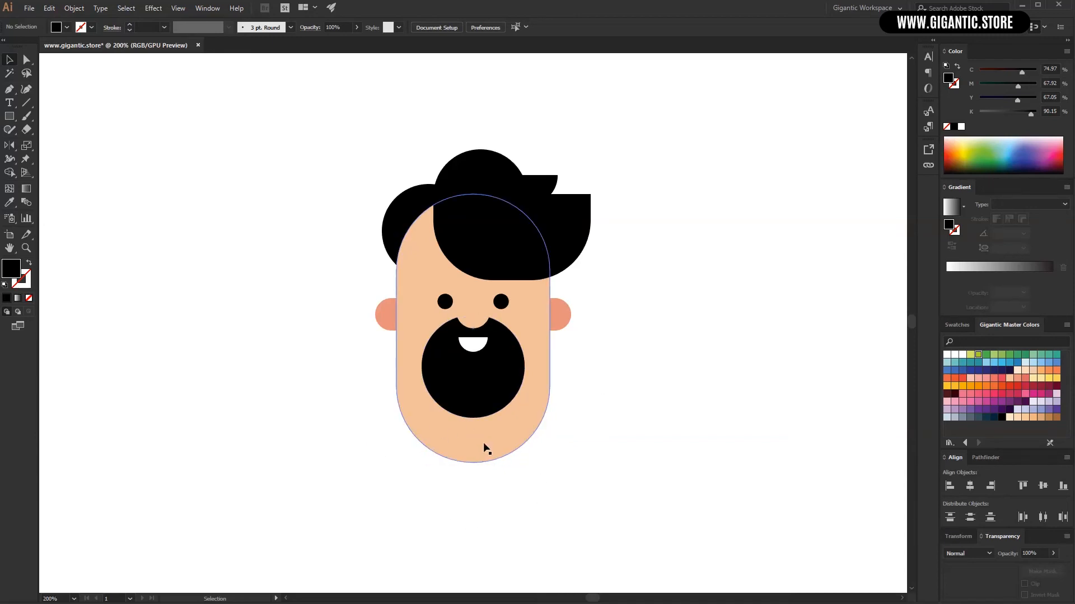
Isolate the head shape and move its lower anchor points up to shorten the head to 182 px high
scroll(568, 411, "down", 1)
double_click(489, 410)
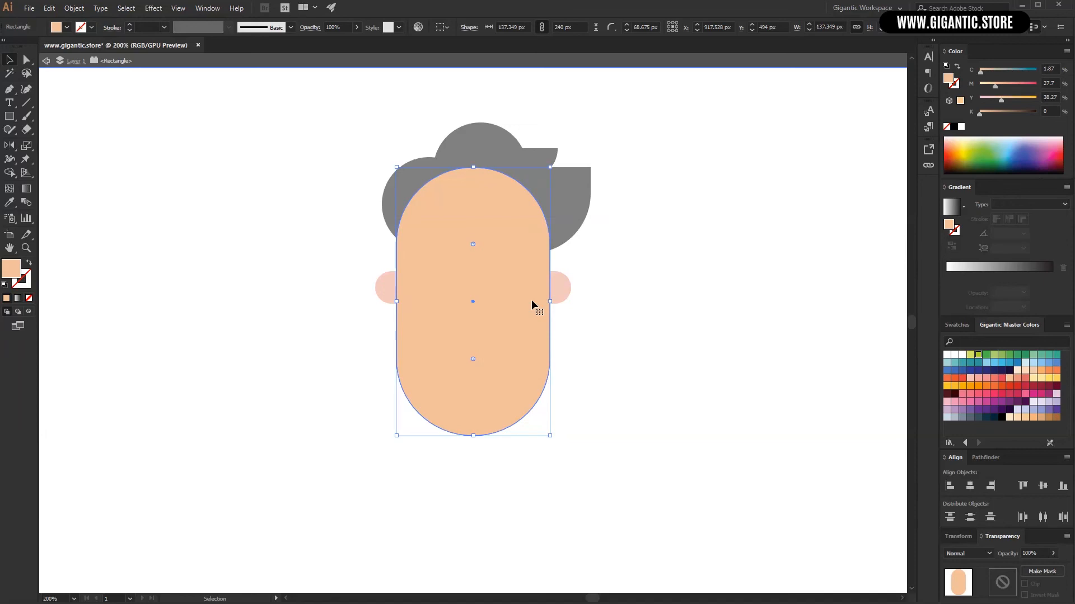
left_click(27, 60)
left_click_drag(505, 379, 361, 448)
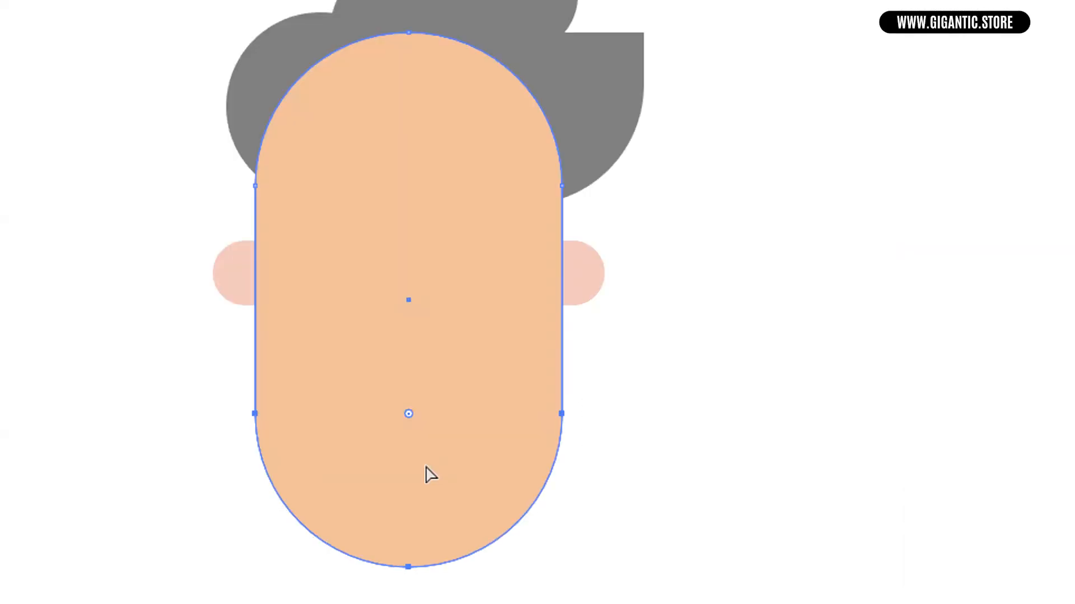
key("Up")
key("Up")
key("Up")
key("Up")
key("Up")
key("Up")
key("Up")
key("Up")
key("Up")
key("Up")
key("Up")
key("Up")
key("Up")
key("Up")
key("Up")
key("Up")
key("Up")
key("Up")
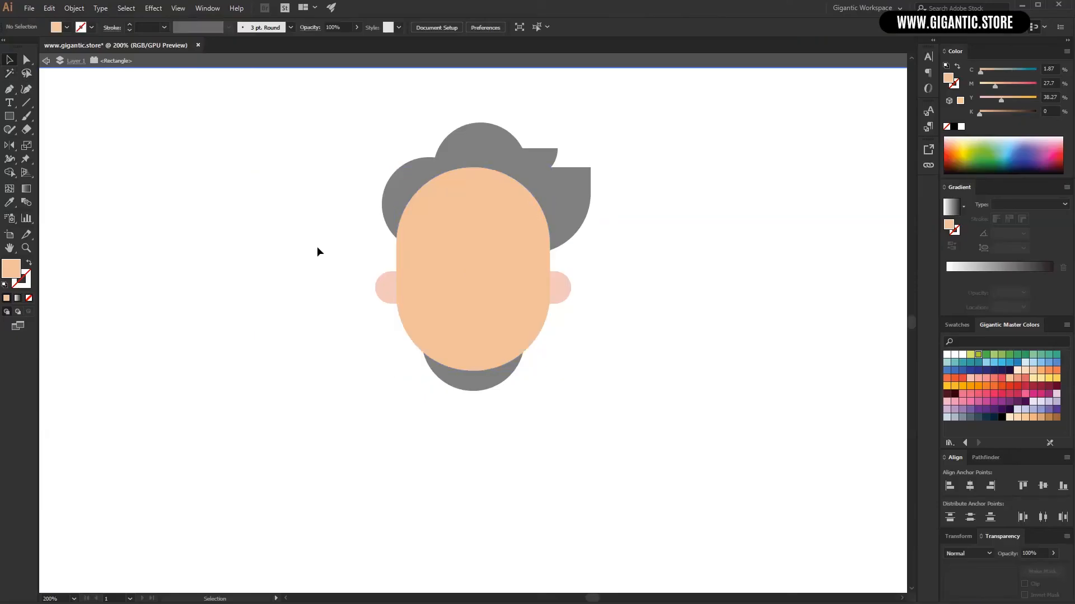
double_click(95, 241)
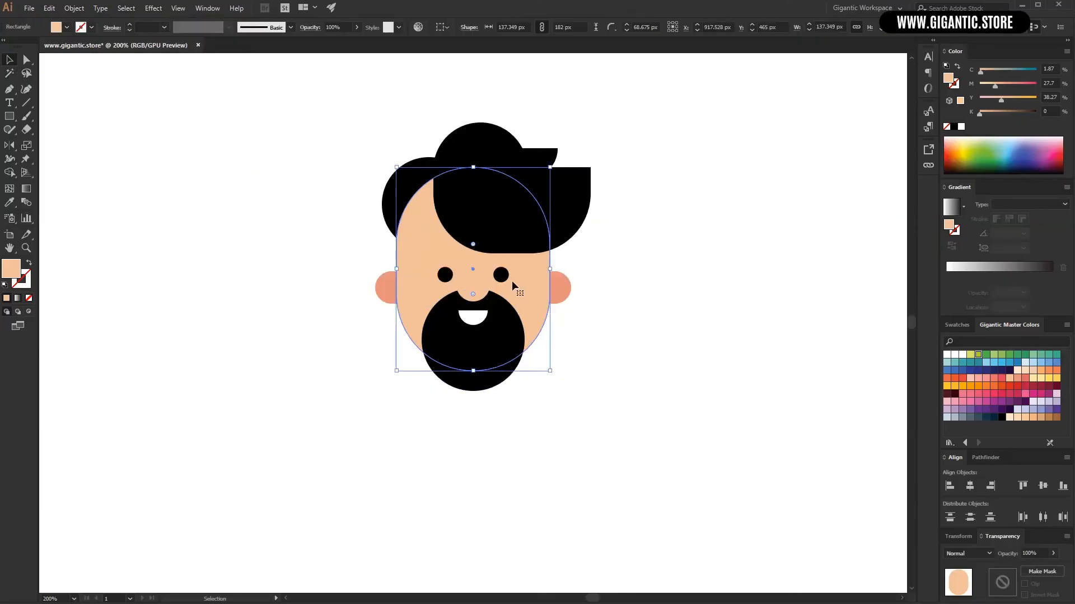
Paste a copy of the head shape in front and move it straight down below the beard
key("ctrl+c")
key("ctrl+f")
left_click_drag(539, 283, 535, 499)
scroll(635, 432, "down", 4)
Square off the copied shape's corners to 0 px and raise its fill's magenta to 39%
left_click_drag(460, 339, 585, 290)
left_click(26, 59)
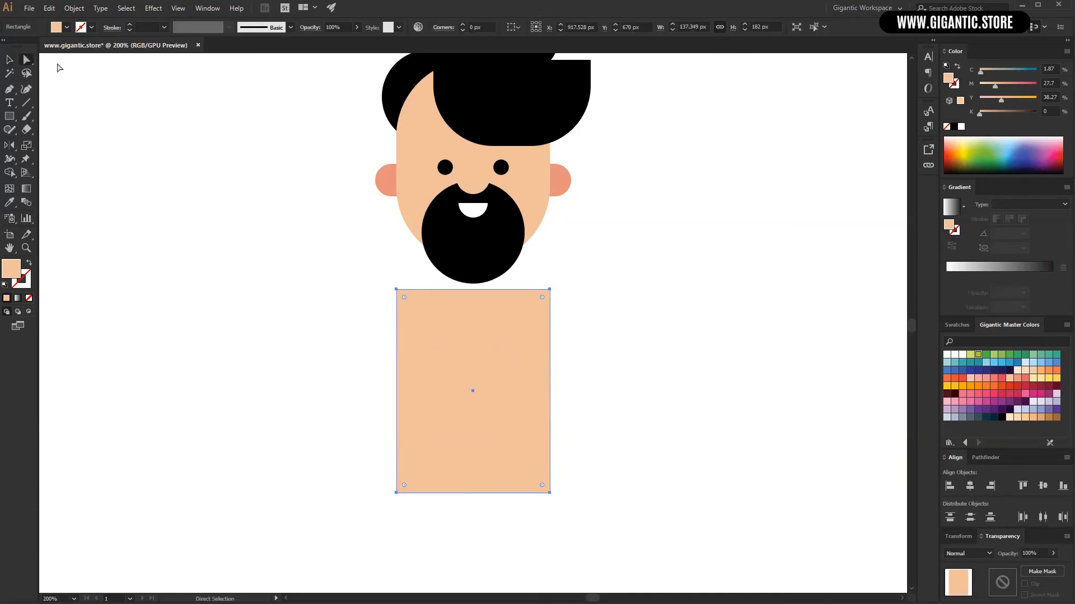
left_click(10, 60)
left_click_drag(1000, 88, 1002, 88)
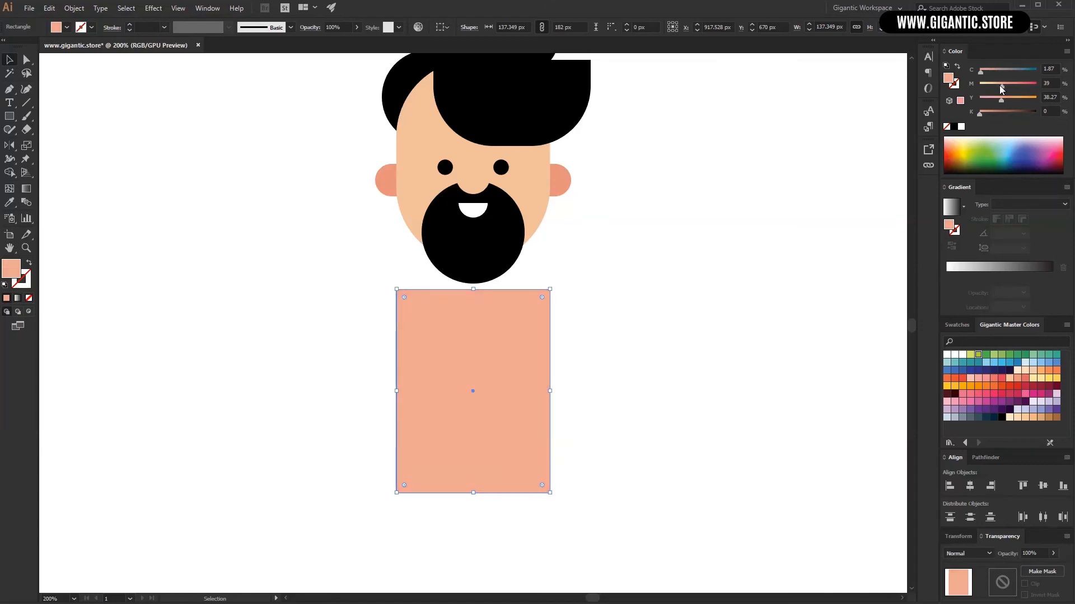
key("ctrl+shift+a")
Move the pink rectangle up under the face and send it to back as the neck
left_click_drag(504, 407, 513, 254)
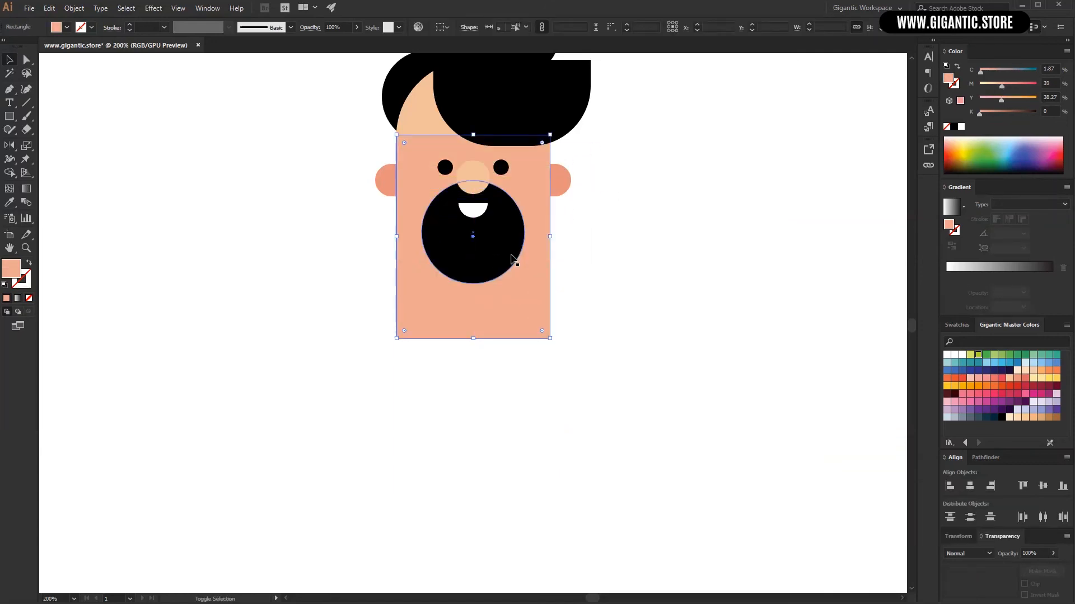
right_click(536, 277)
left_click(743, 491)
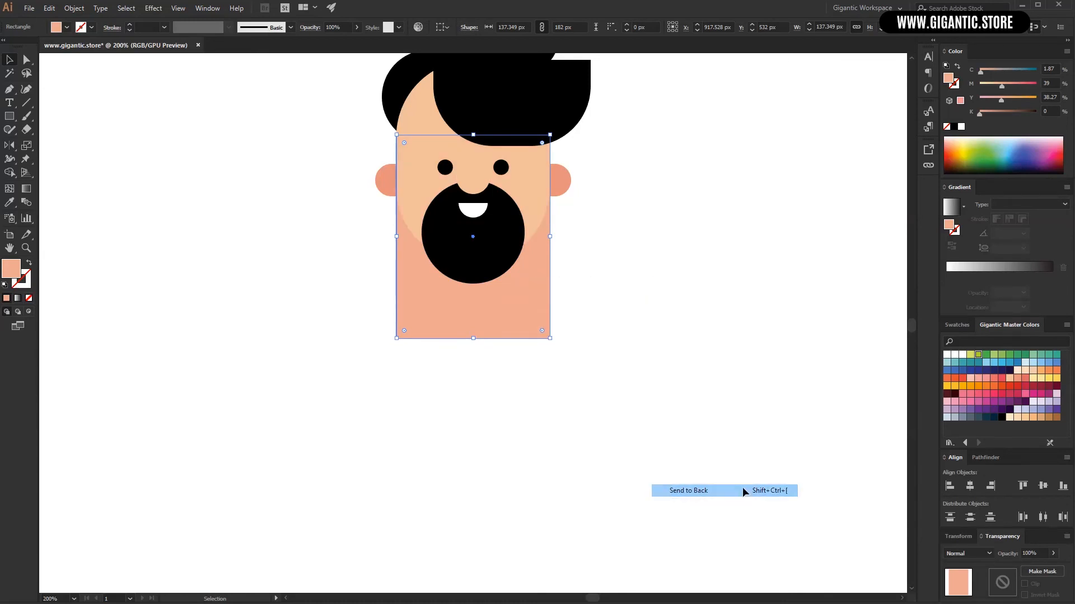
left_click(734, 471)
scroll(733, 472, "up", 4)
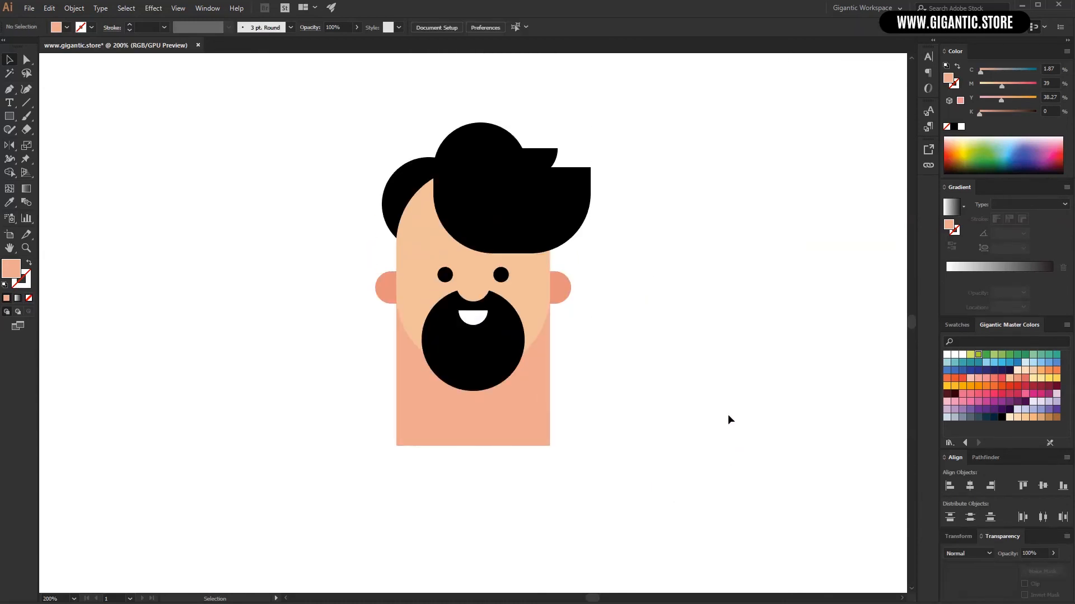